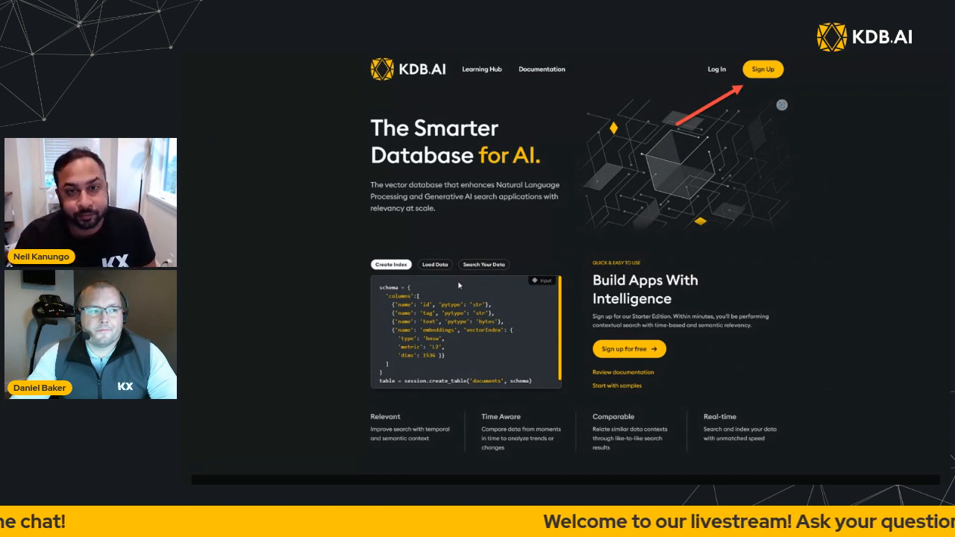
Step: Advance the deck through the Cloud sign-up form to the verification email slide
key("Right")
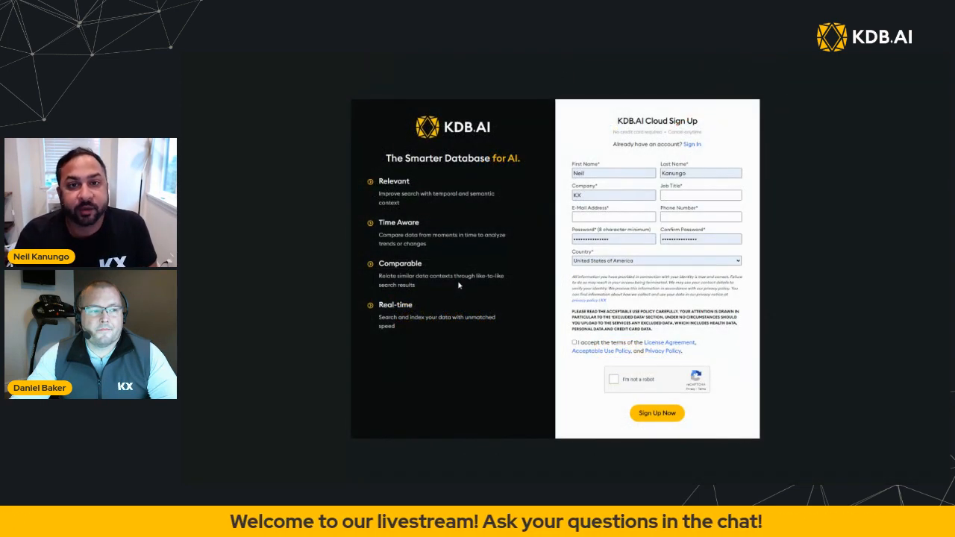
key("Right")
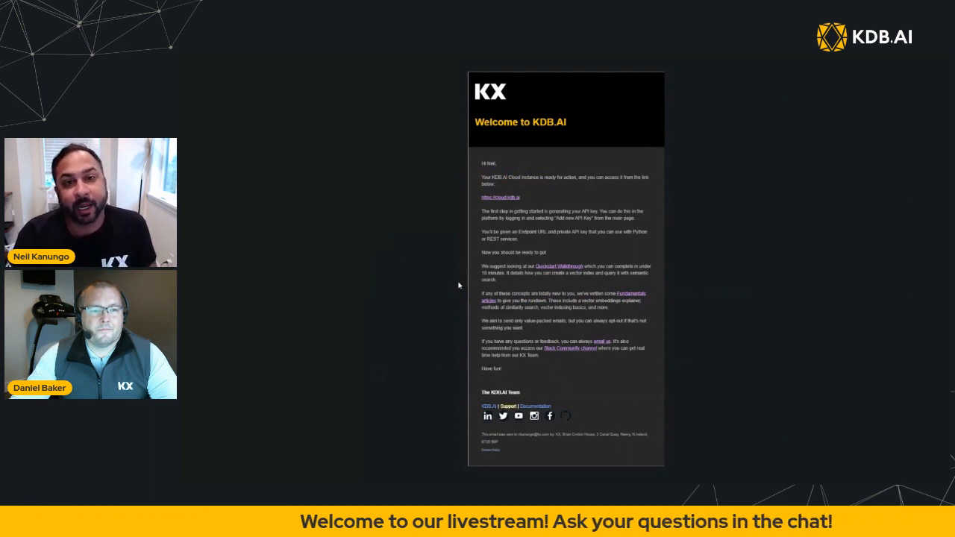
Step: Advance to the KDB.AI Cloud Starter Edition dashboard slide with the new API key
key("Right")
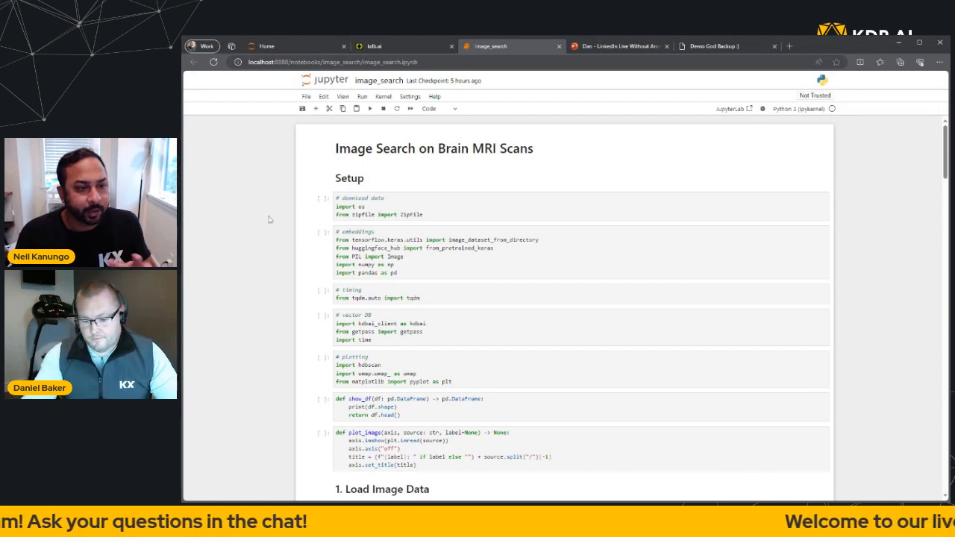
Step: Enlarge the image_search notebook three zoom levels, then show the livestream slide deck
key("ctrl+plus")
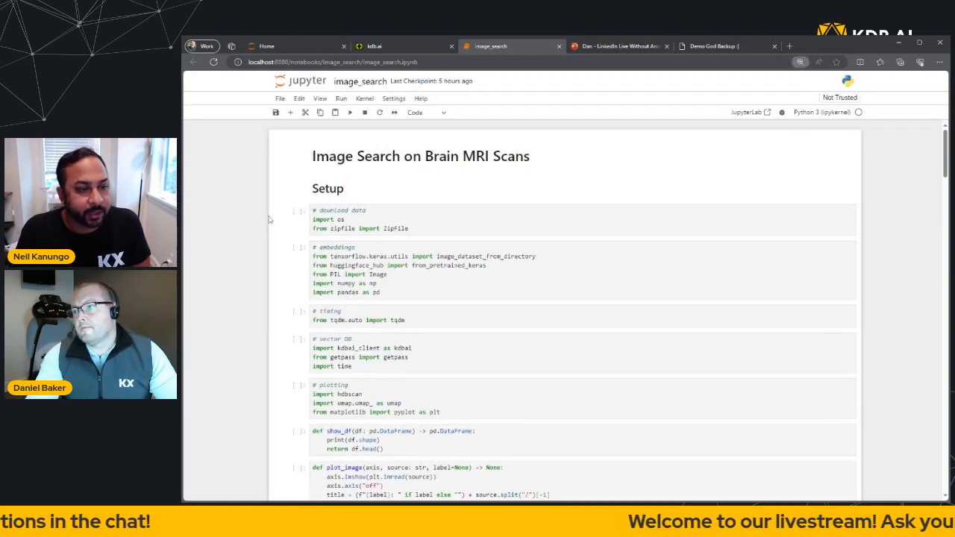
key("ctrl+plus")
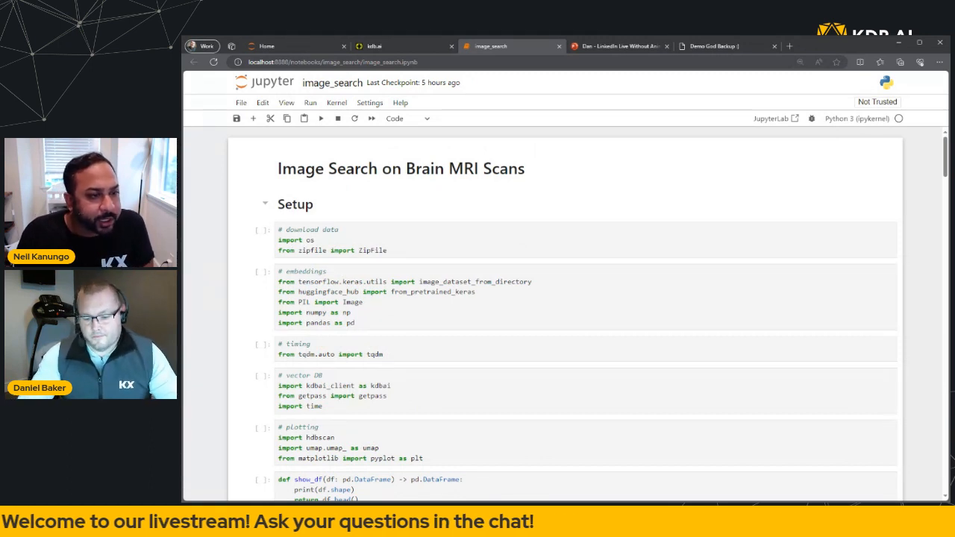
key("ctrl+plus")
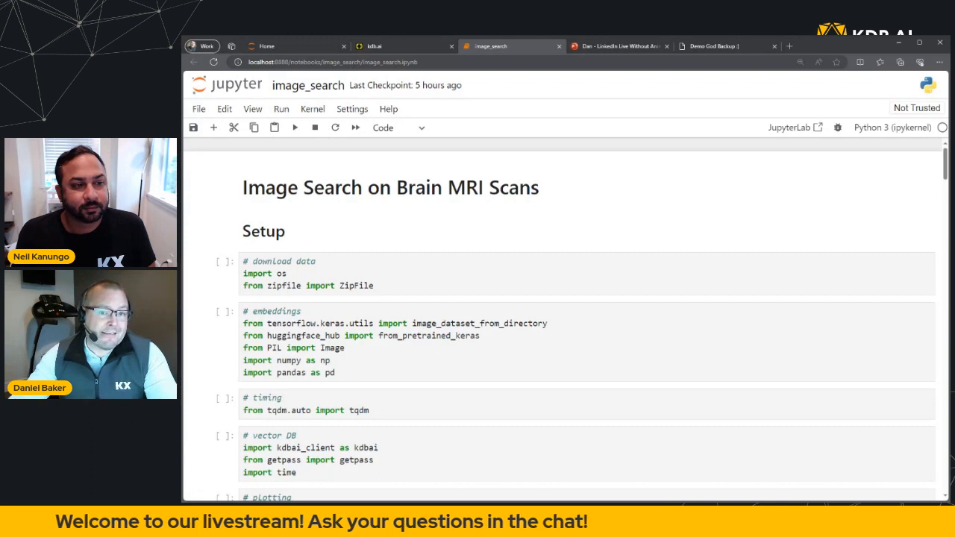
left_click(607, 50)
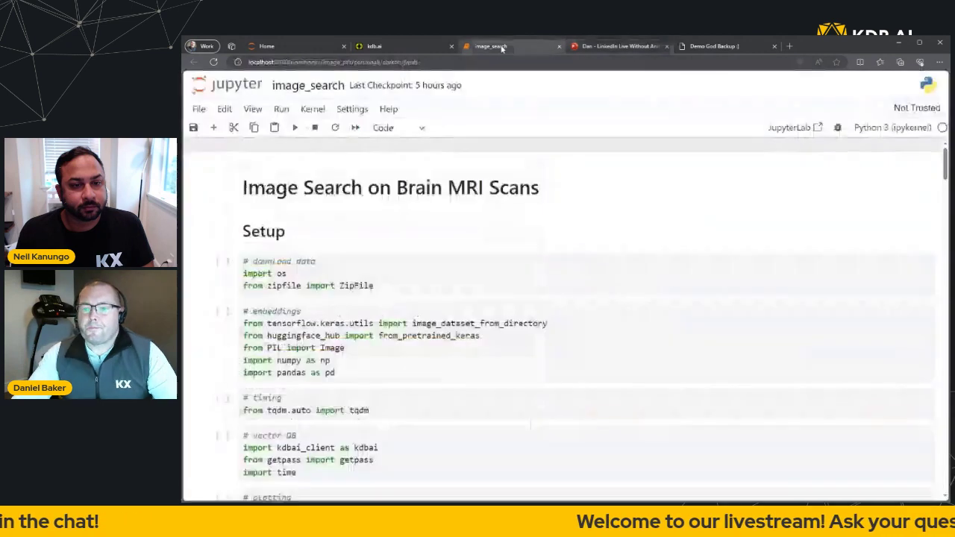
Step: Run the download-data and embeddings import cells, re-running the embeddings cell to clear warnings
left_click(492, 46)
left_click(291, 273)
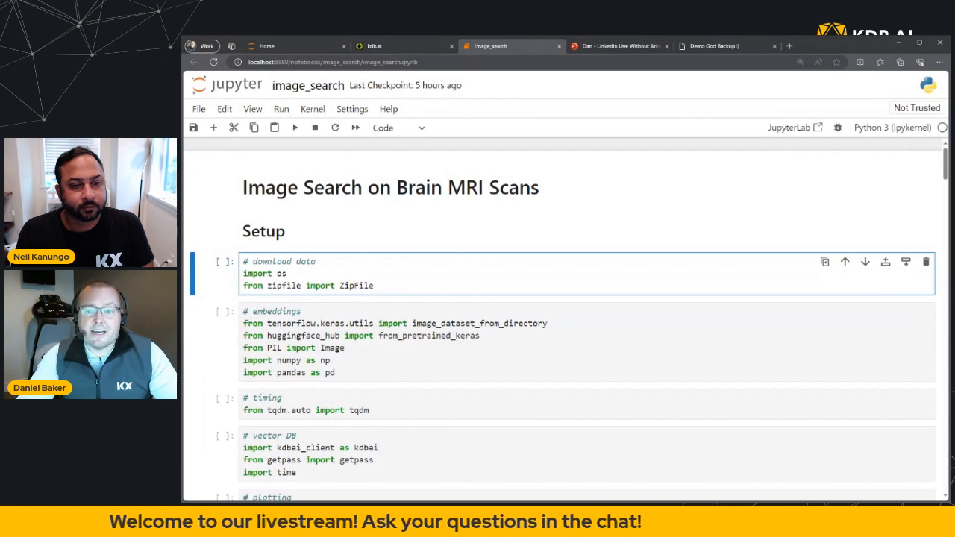
key("shift+Return")
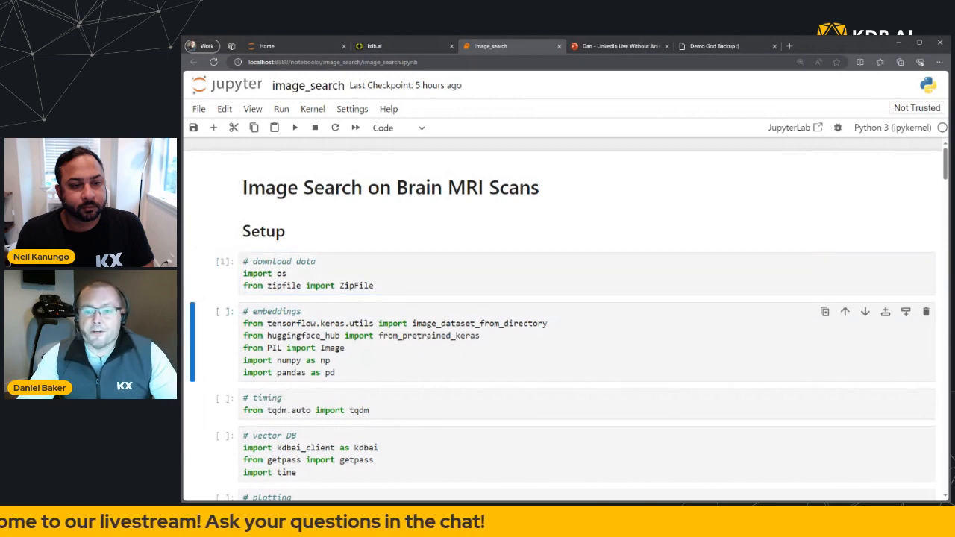
key("shift+Return")
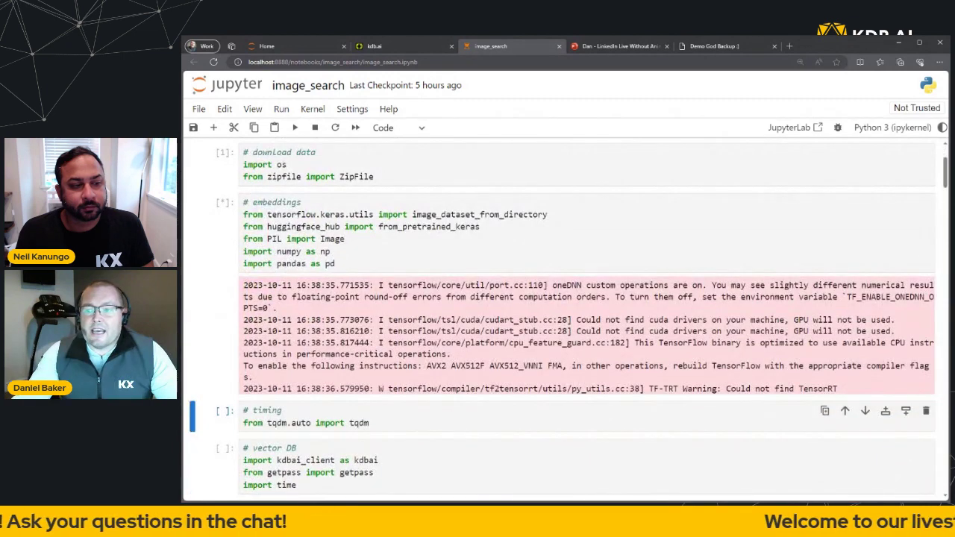
left_click(345, 239)
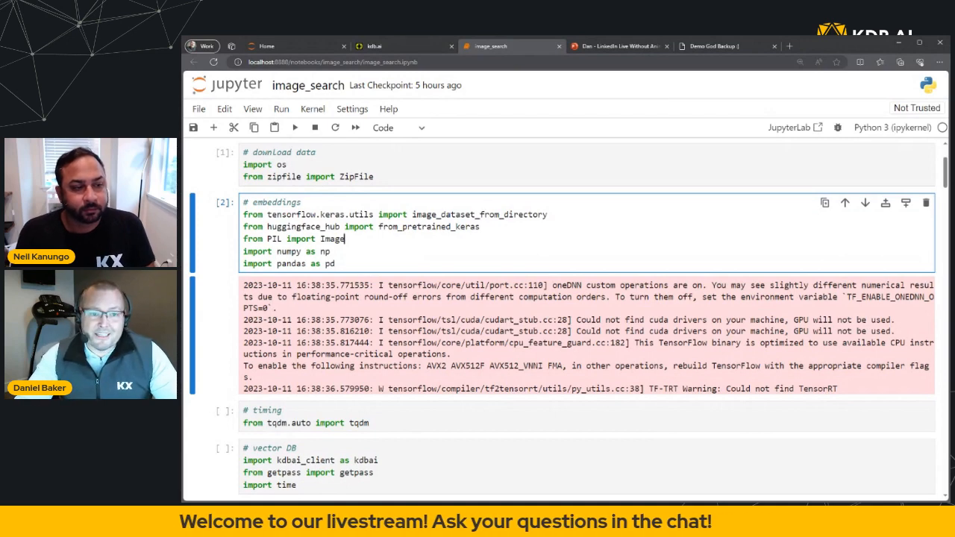
key("shift+Return")
Step: Run the remaining Setup cells through the show_df and plot_image helpers
key("Down")
key("Up")
key("shift+Return")
key("shift+Return")
key("shift+Return")
key("shift+Return")
key("shift+Return")
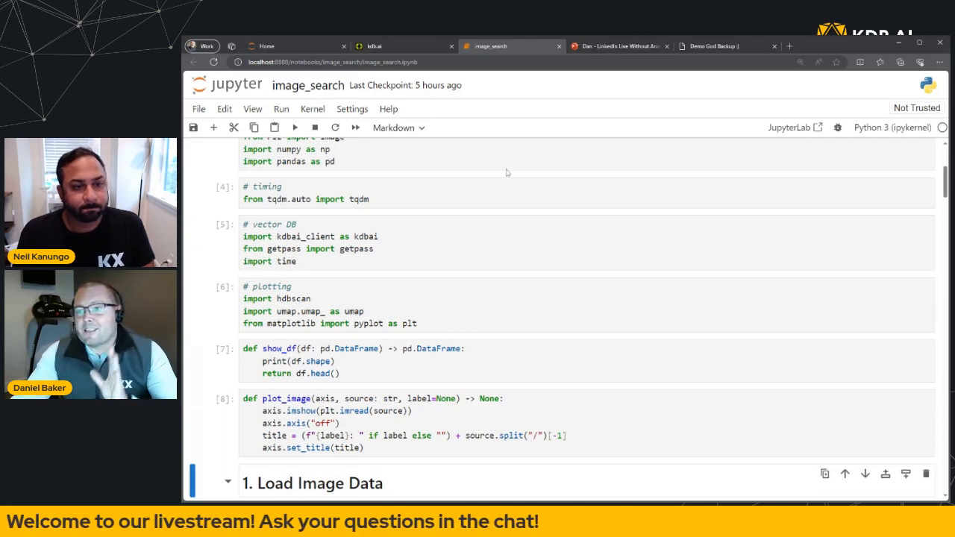
left_click(619, 46)
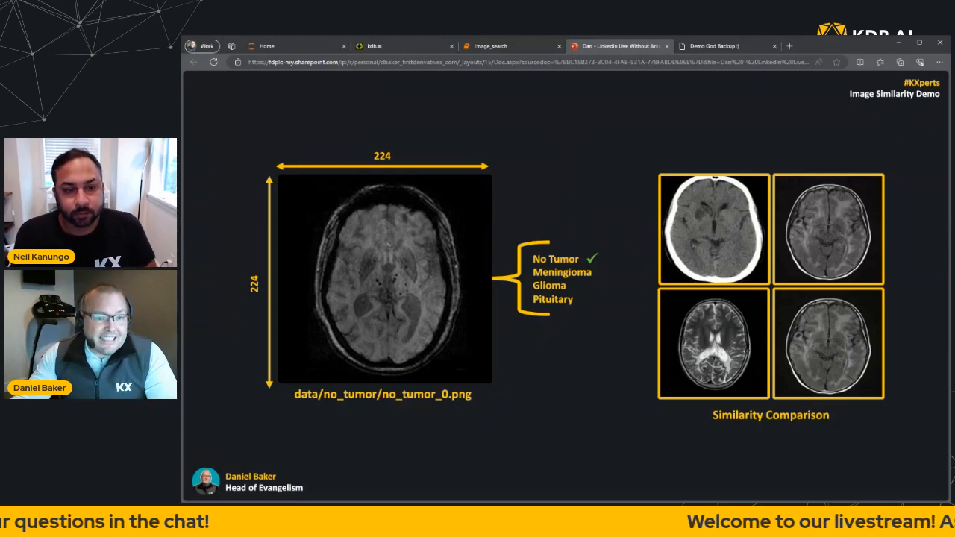
left_click(498, 49)
scroll(567, 314, "down", 3)
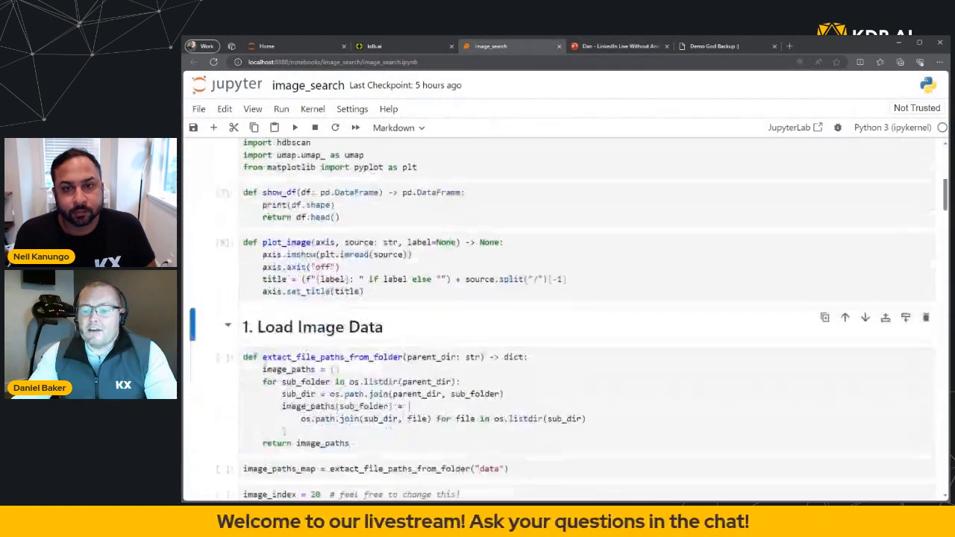
scroll(567, 314, "down", 2)
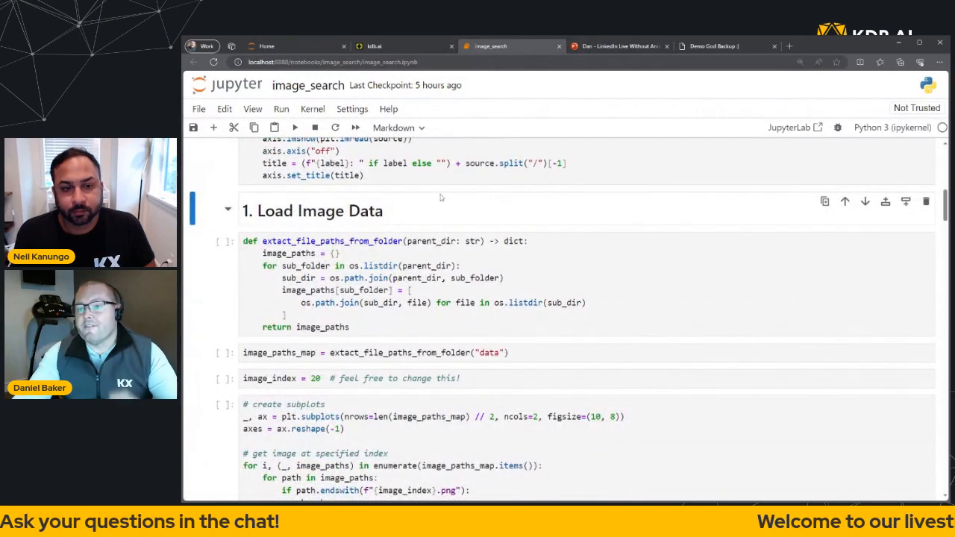
scroll(441, 198, "down", 1)
Step: Run the file-path extraction, data loading and plotting cells to show one sample scan per tumour class
left_click(440, 223)
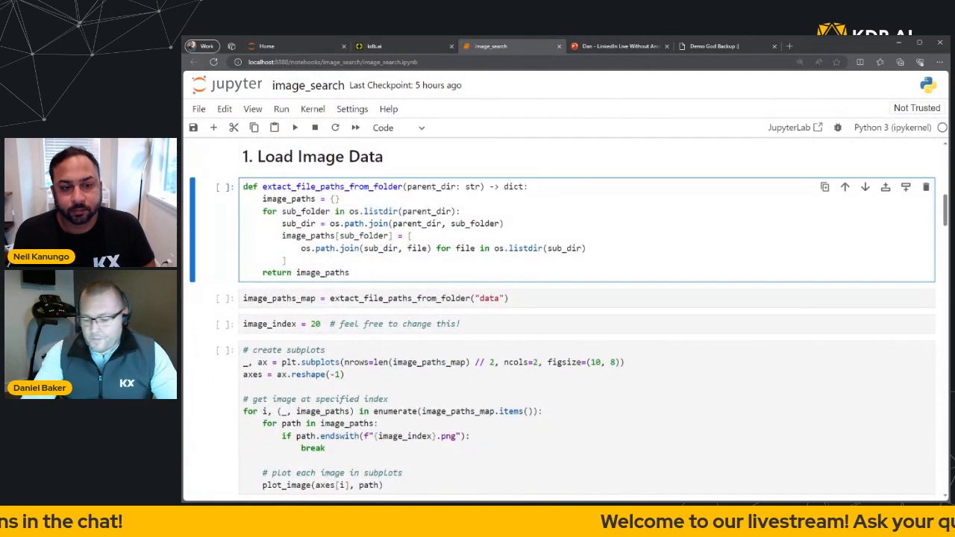
key("shift+Return")
key("shift+Return")
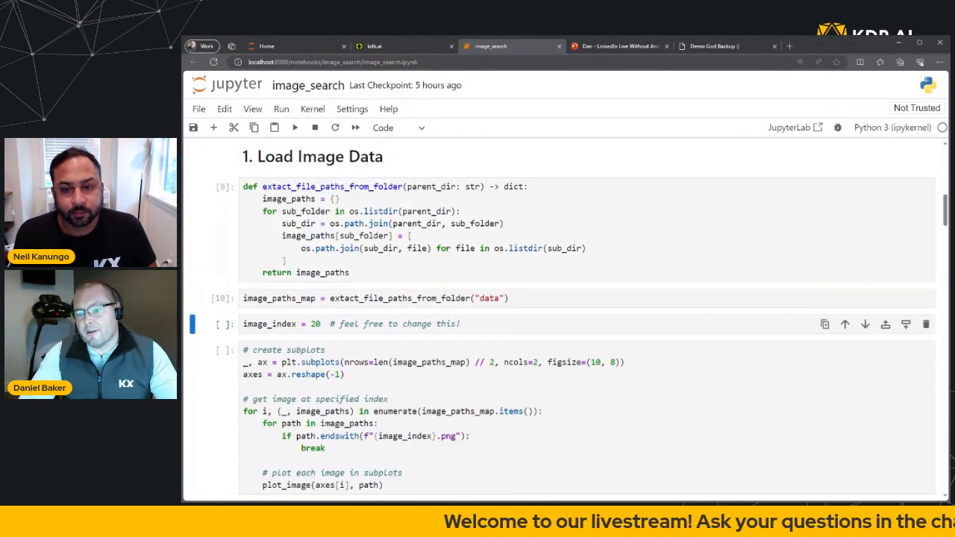
key("shift+Return")
key("shift+Return")
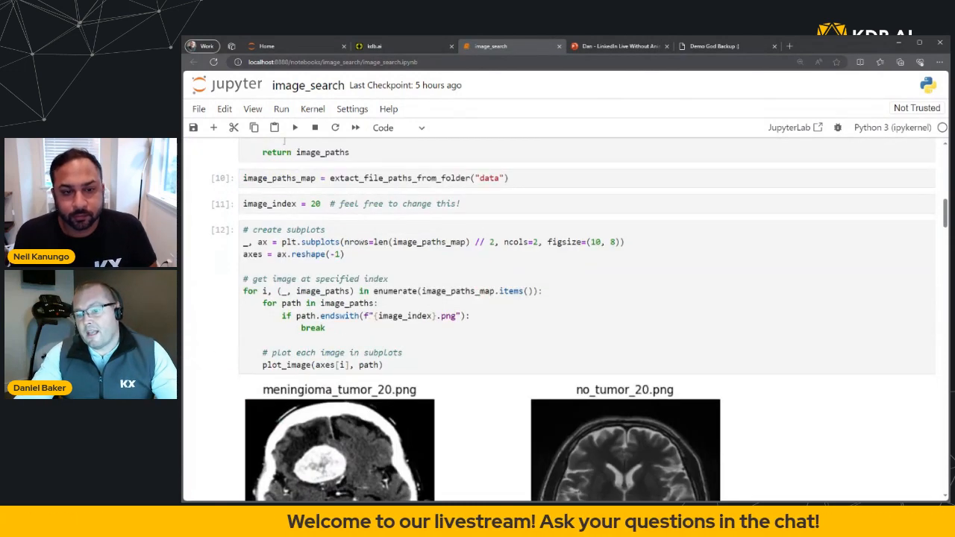
scroll(477, 299, "down", 3)
left_click(384, 441)
key("shift+Return")
scroll(567, 299, "up", 3)
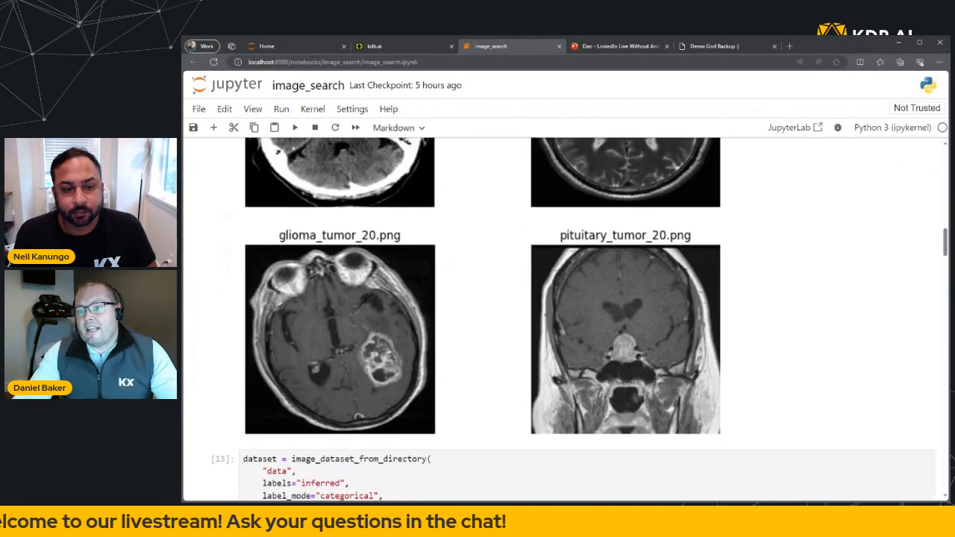
scroll(567, 298, "up", 3)
scroll(567, 298, "up", 2)
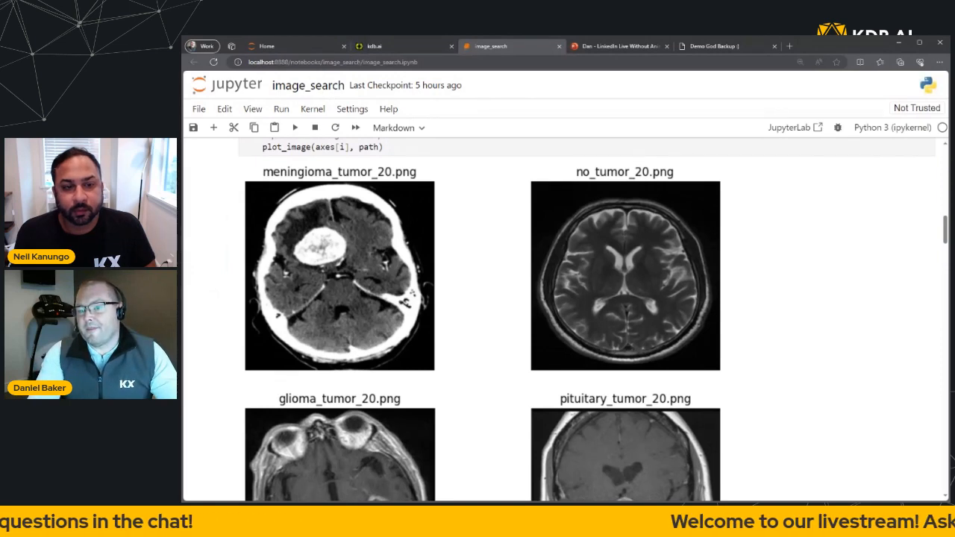
key("ctrl+minus")
key("ctrl+minus")
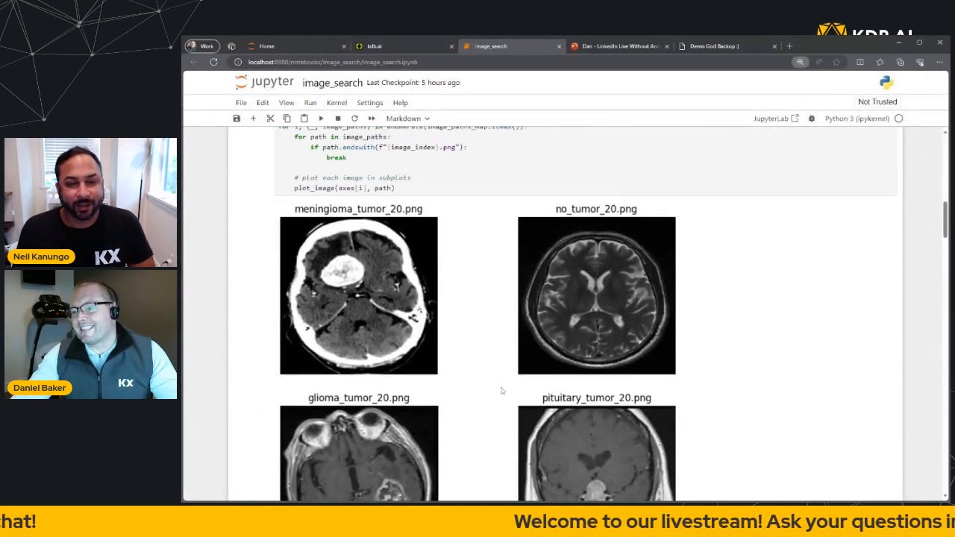
scroll(502, 390, "down", 2)
scroll(502, 390, "up", 1)
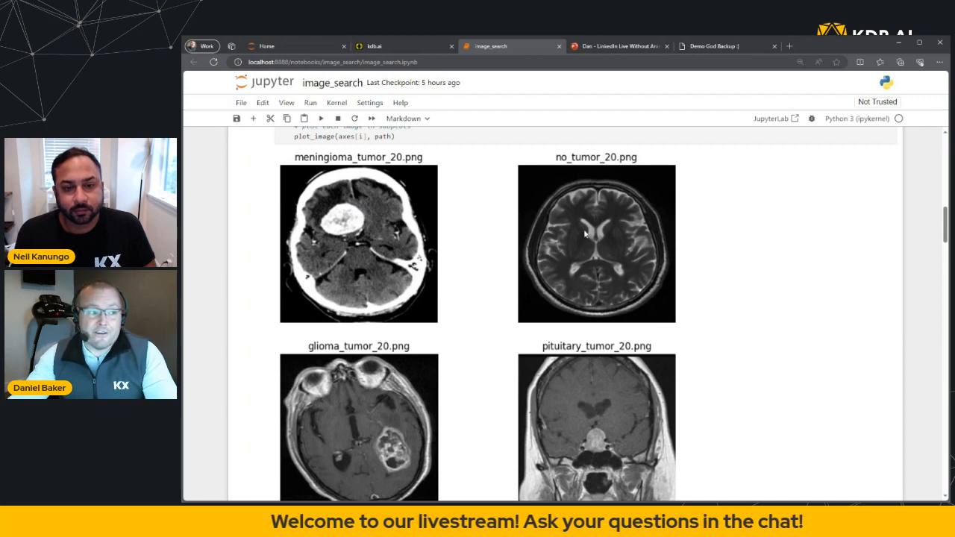
scroll(456, 298, "down", 3)
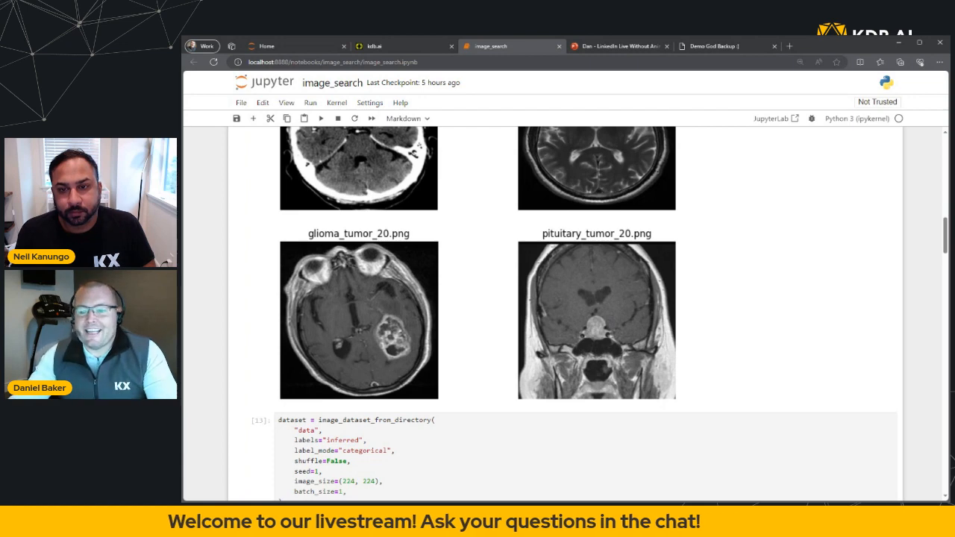
scroll(503, 315, "down", 3)
scroll(503, 316, "down", 2)
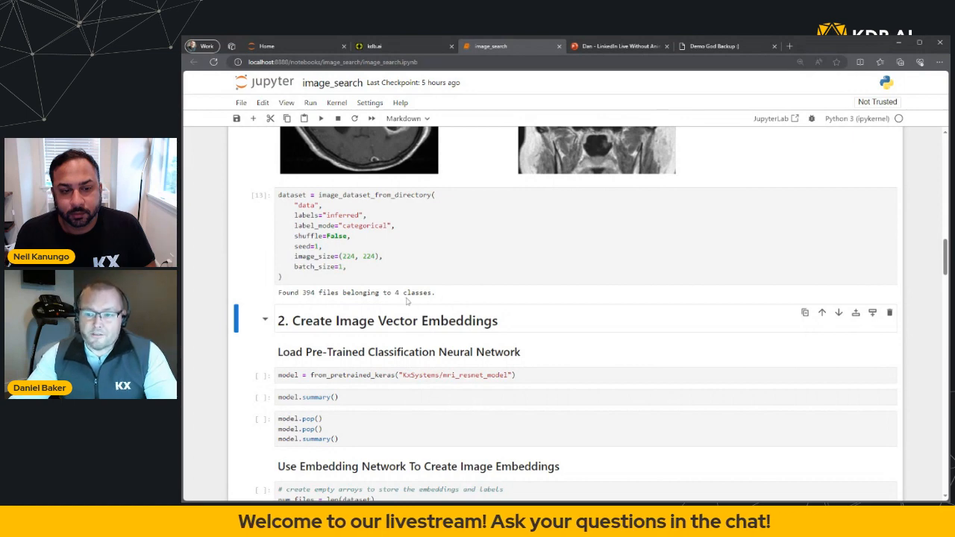
scroll(408, 301, "down", 3)
scroll(388, 295, "down", 2)
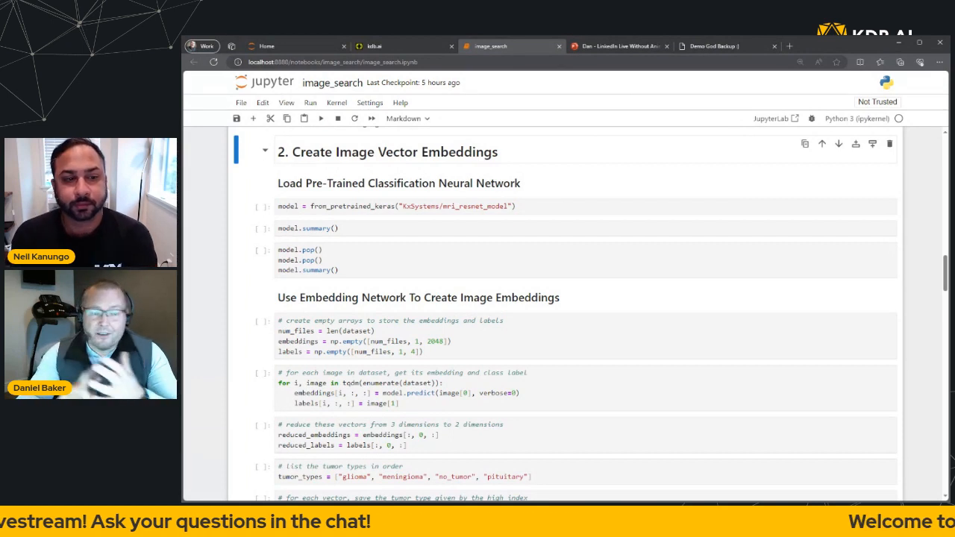
Step: Return to the presentation and advance through the vector and pipeline slides to the grid-over-face embedding slide
left_click(597, 46)
key("Right")
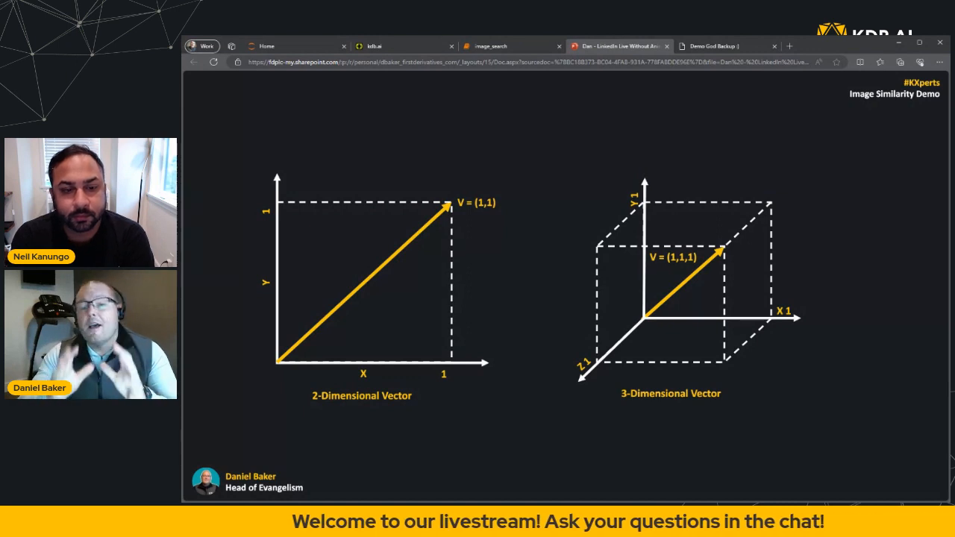
key("Right")
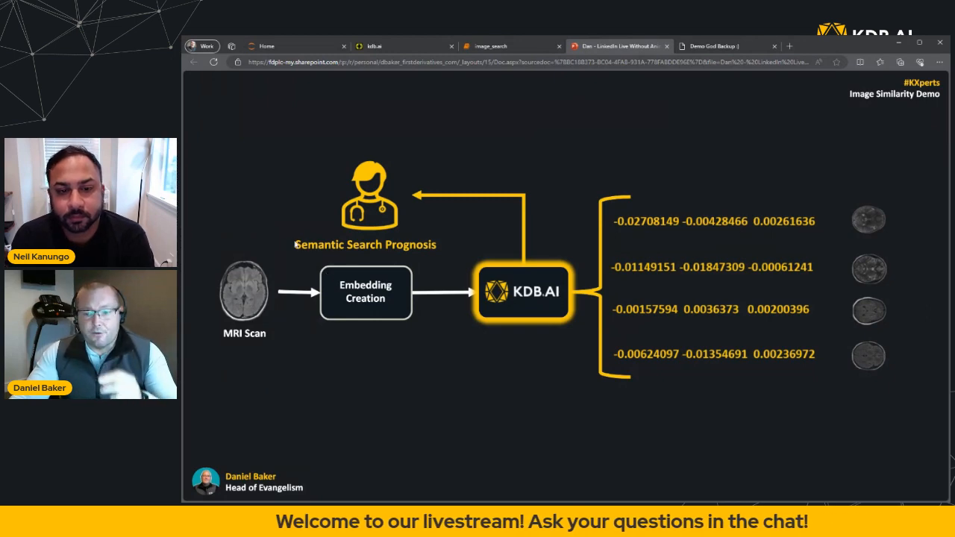
key("Left")
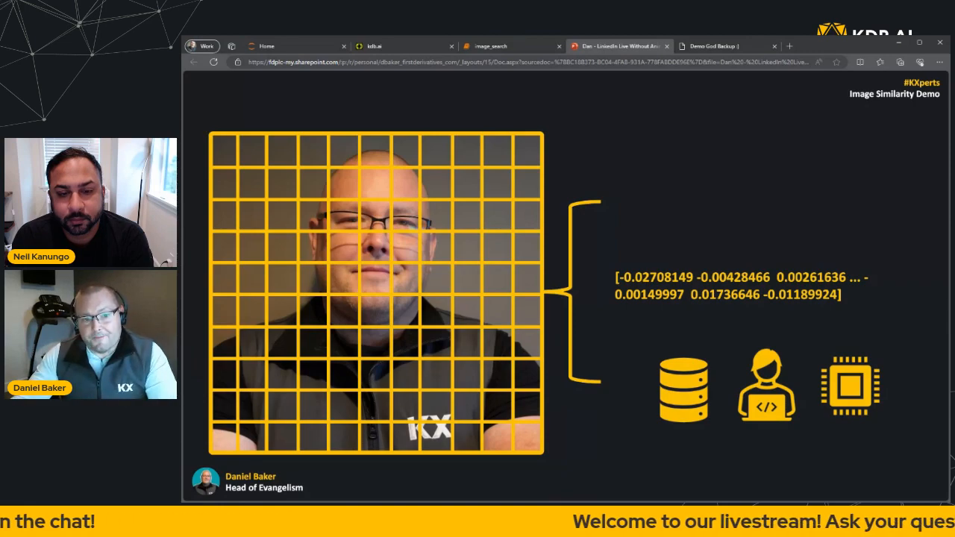
Step: Advance to the ResNet-50 pipeline diagram slide
left_click(289, 267)
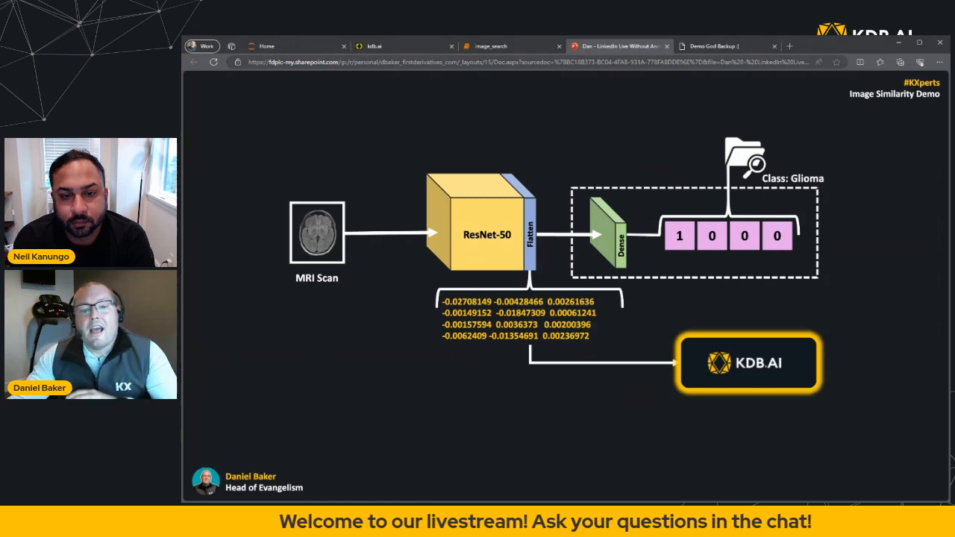
Step: Load the pre-trained MRI ResNet-50 model in the notebook and print its layer summary
left_click(491, 46)
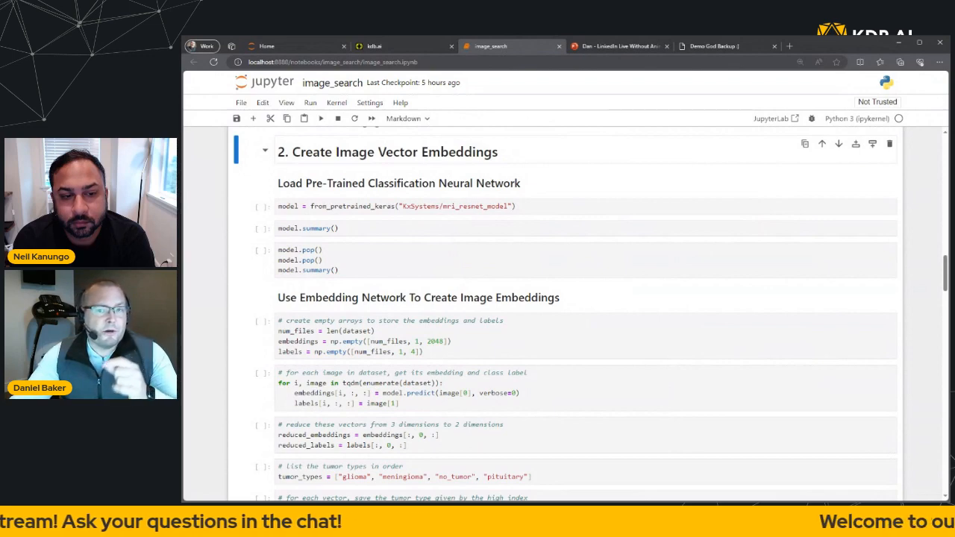
left_click(339, 205)
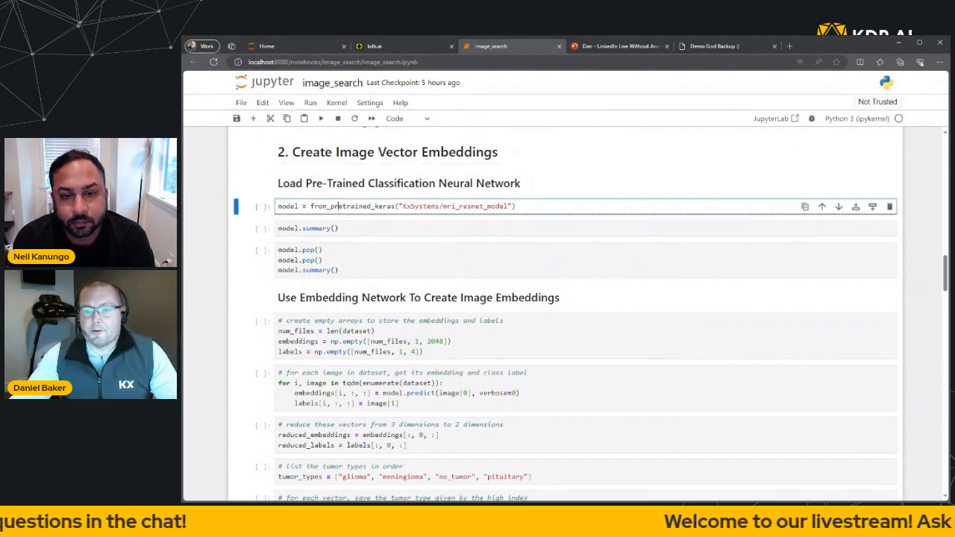
key("shift+Return")
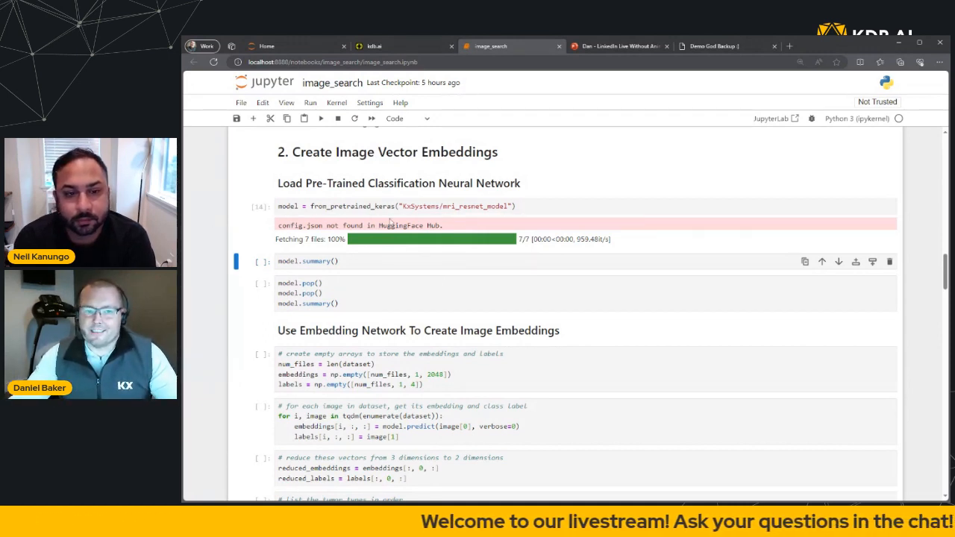
left_click(335, 260)
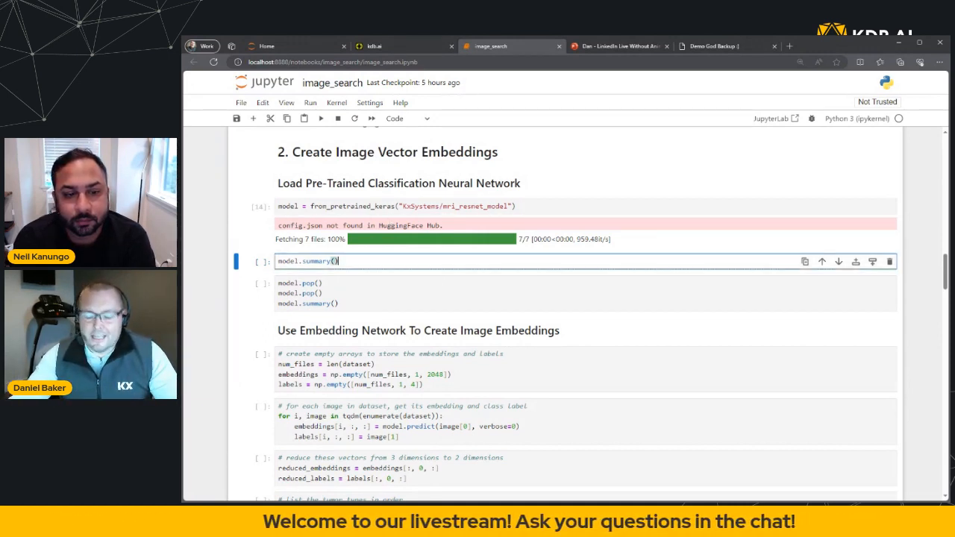
key("shift+Return")
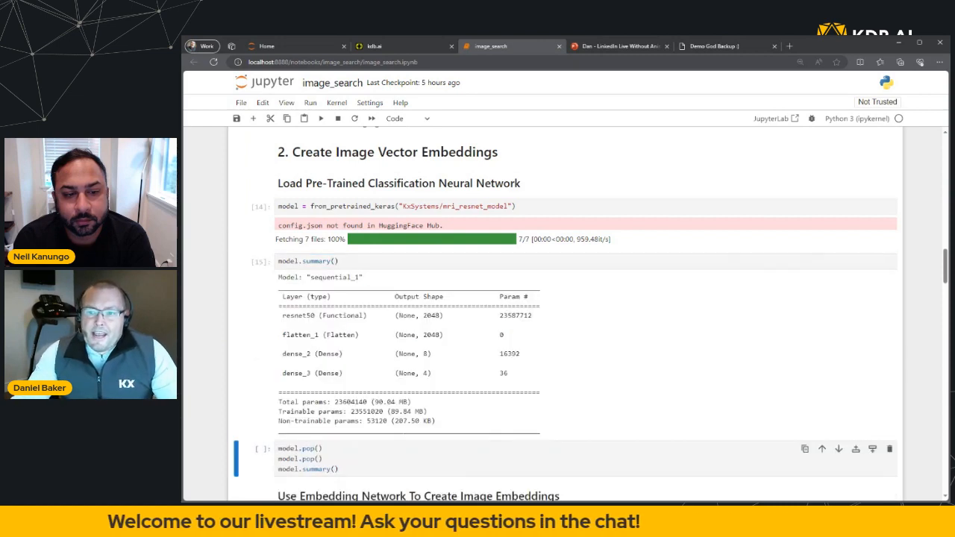
scroll(417, 285, "down", 3)
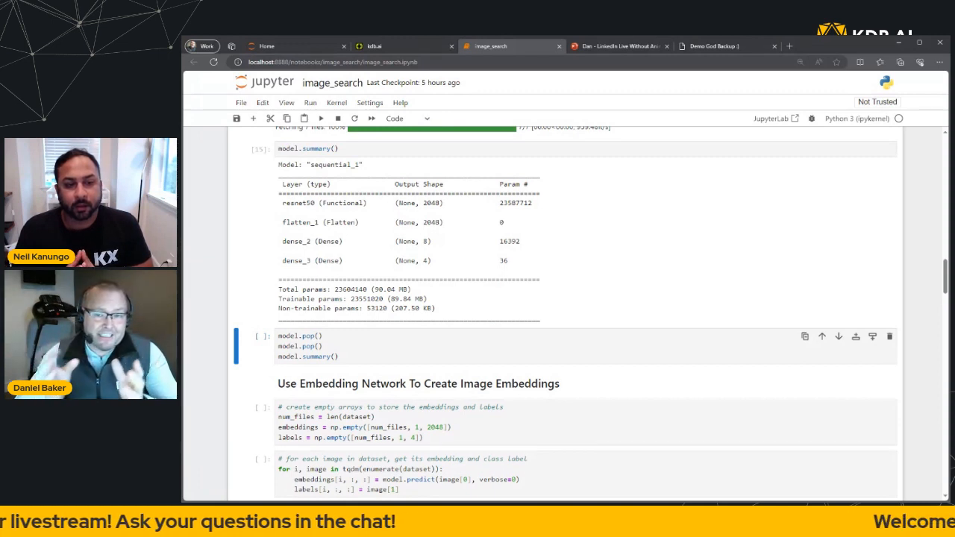
Step: Run the model.pop() cell to drop the two dense layers, leaving resnet50 and flatten_1
key("Return")
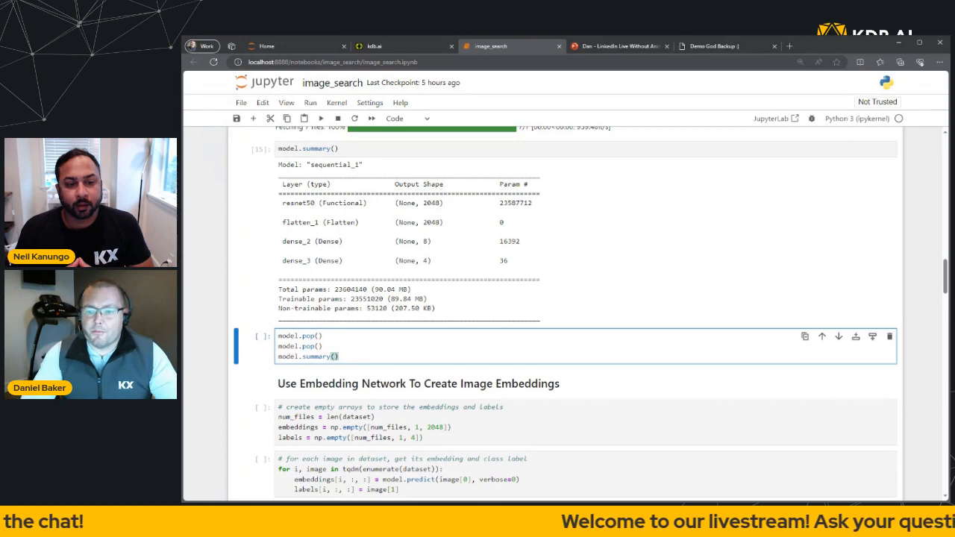
key("shift+Return")
scroll(566, 313, "down", 2)
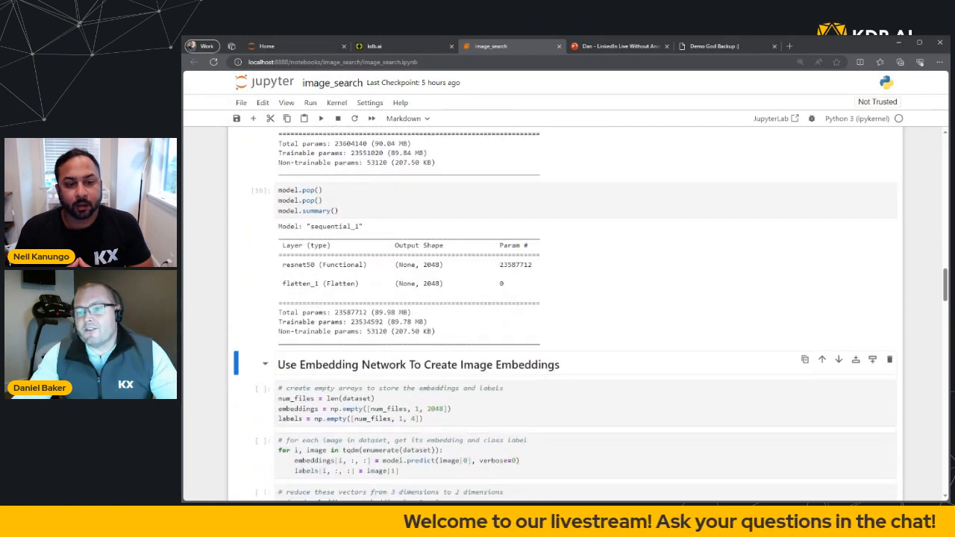
scroll(567, 313, "down", 2)
scroll(567, 314, "down", 1)
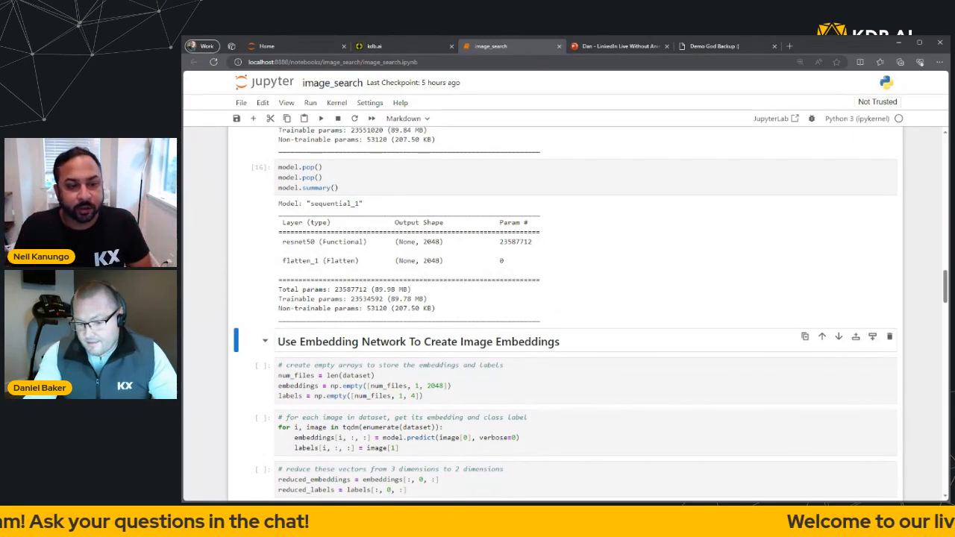
key("ctrl+plus")
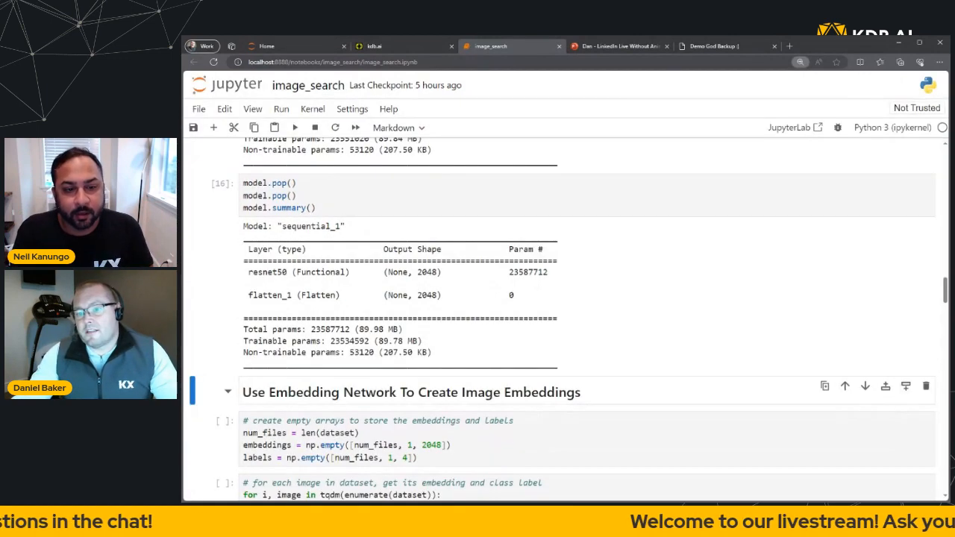
scroll(589, 235, "up", 1)
scroll(589, 235, "up", 3)
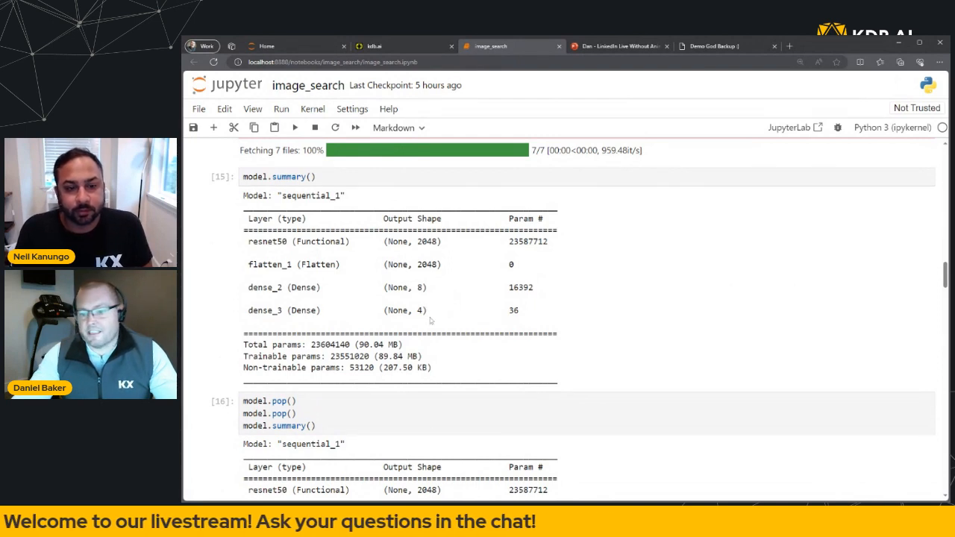
scroll(589, 298, "down", 3)
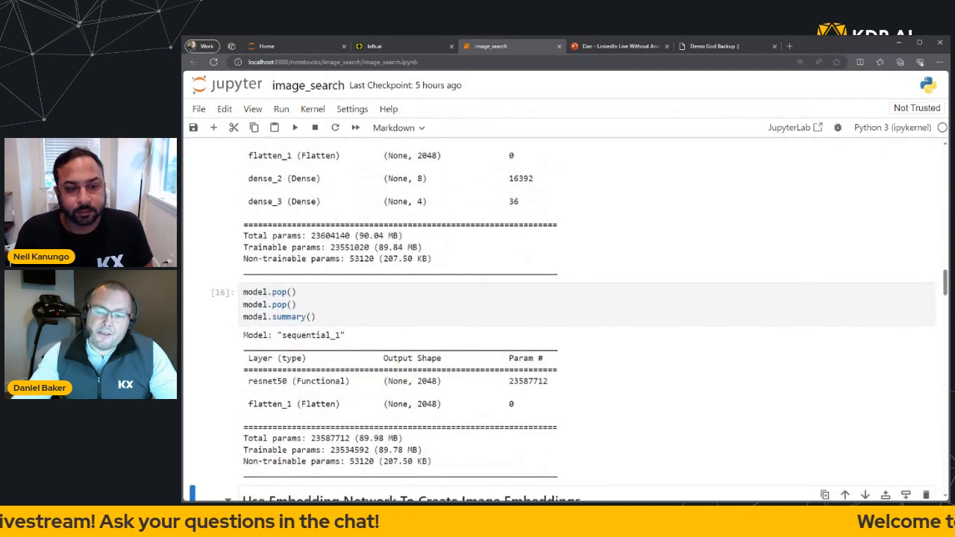
scroll(589, 299, "down", 4)
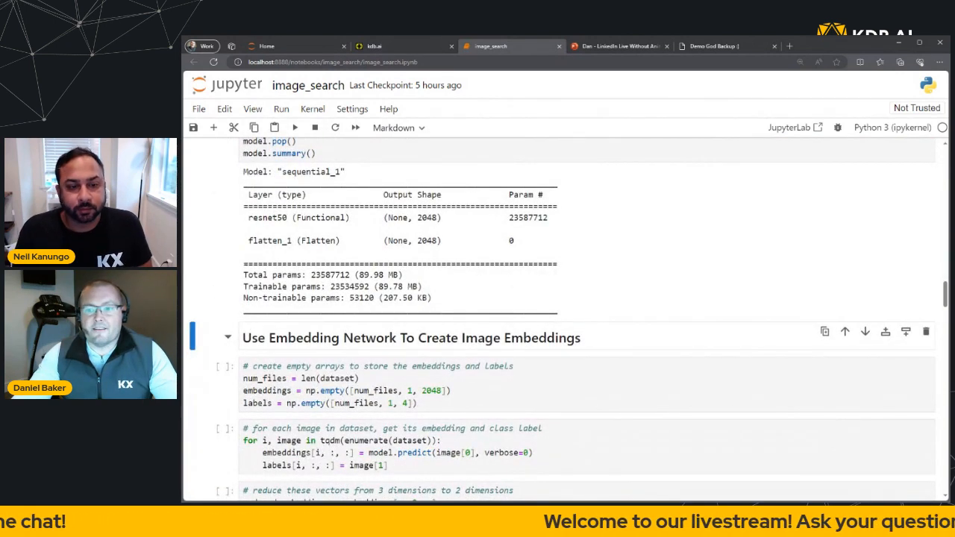
scroll(589, 298, "down", 2)
scroll(590, 298, "down", 2)
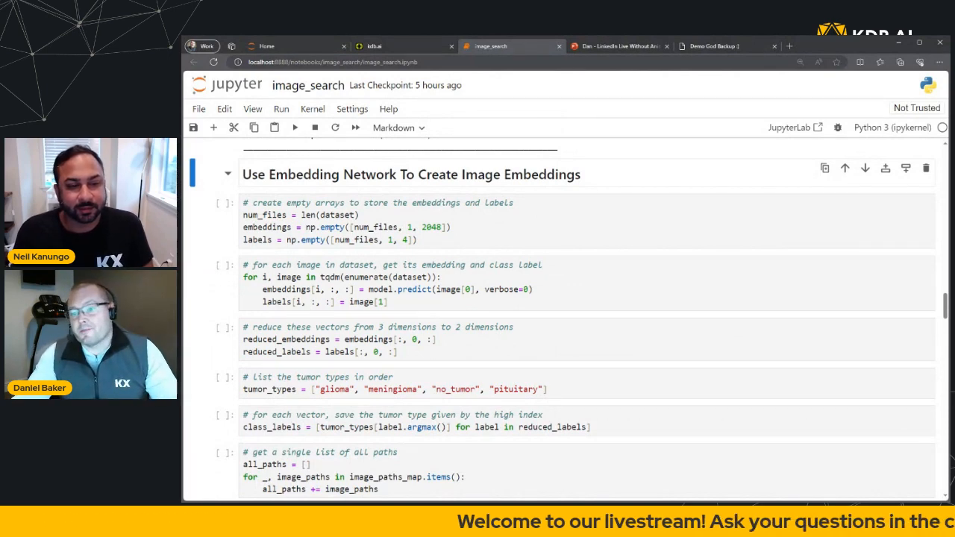
Step: Run the cells creating the embedding arrays, computing embeddings for all 394 scans and reducing dimensions
key("Down")
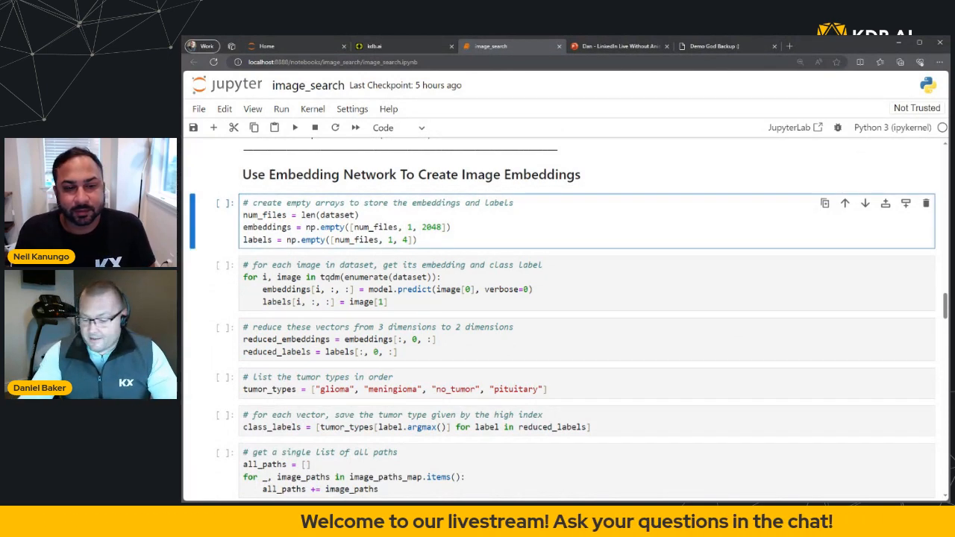
key("Return")
key("shift+Return")
key("shift+Return")
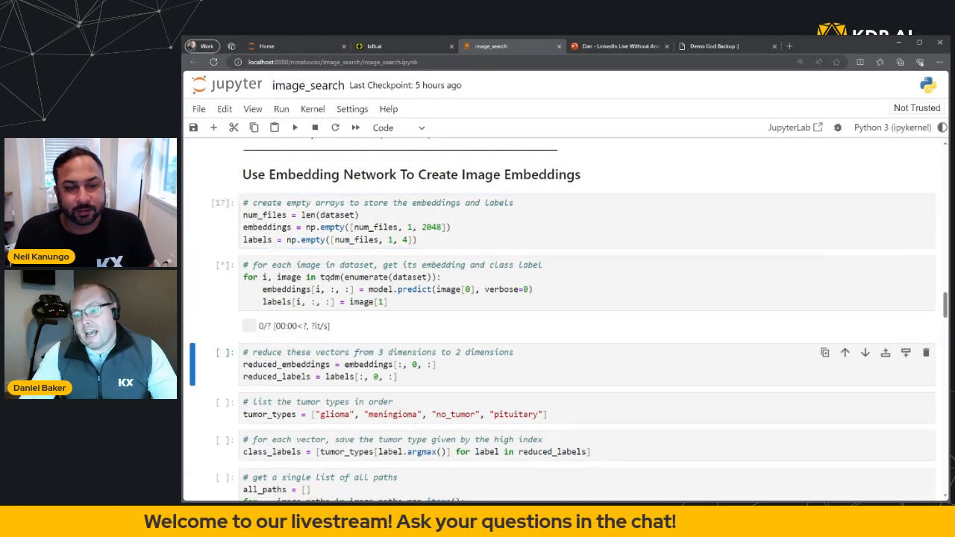
key("shift+Return")
key("shift+Return")
key("shift+Return")
key("shift+Return")
key("shift+Return")
key("shift+Return")
Step: Run the dataframe-building and show_df cells to tabulate source, class and embedding
key("Up")
key("Down")
key("Down")
key("Up")
key("shift+Return")
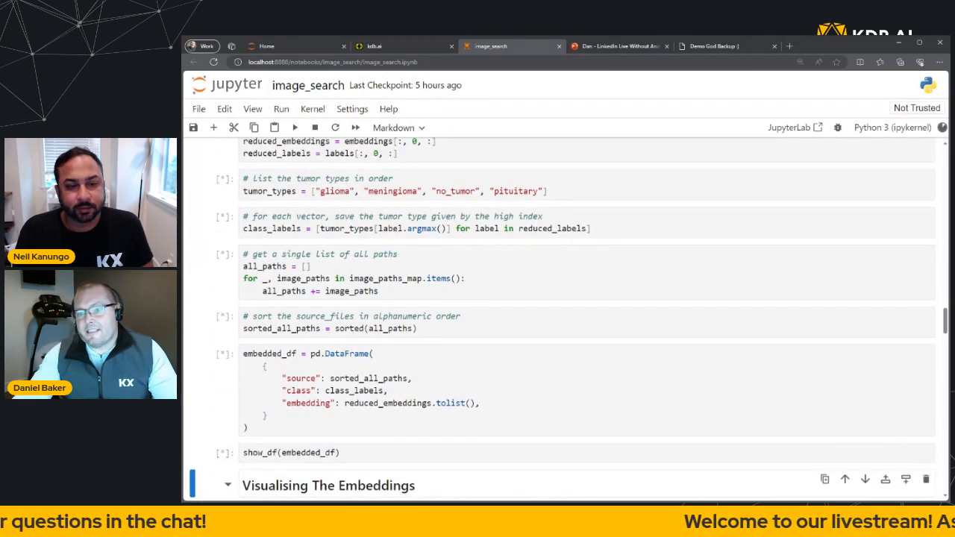
scroll(567, 313, "up", 5)
scroll(567, 313, "up", 3)
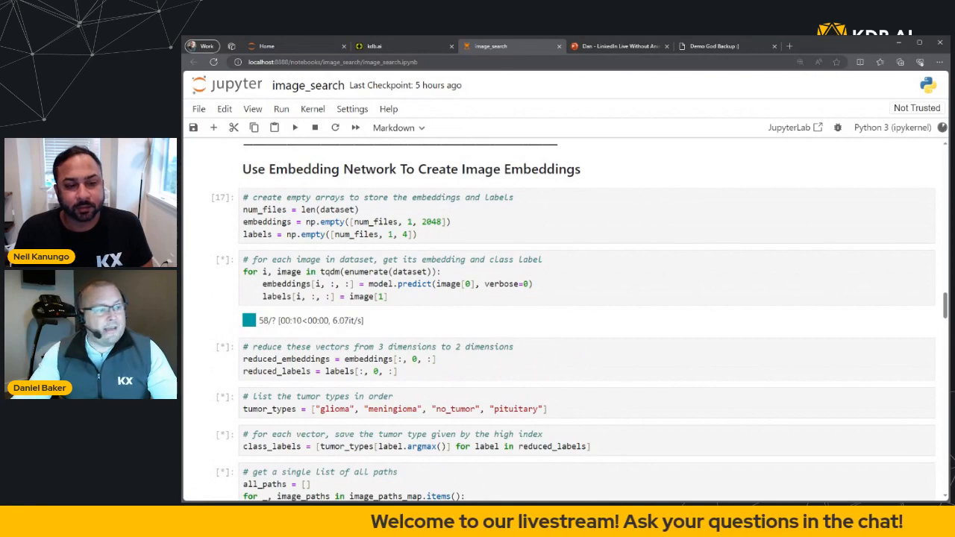
scroll(567, 313, "down", 1)
scroll(567, 314, "down", 1)
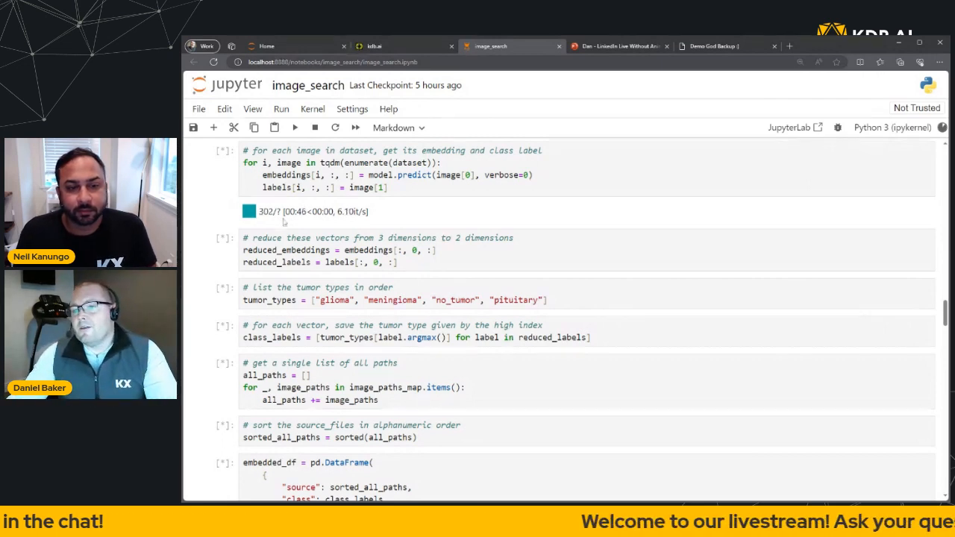
scroll(581, 298, "down", 1)
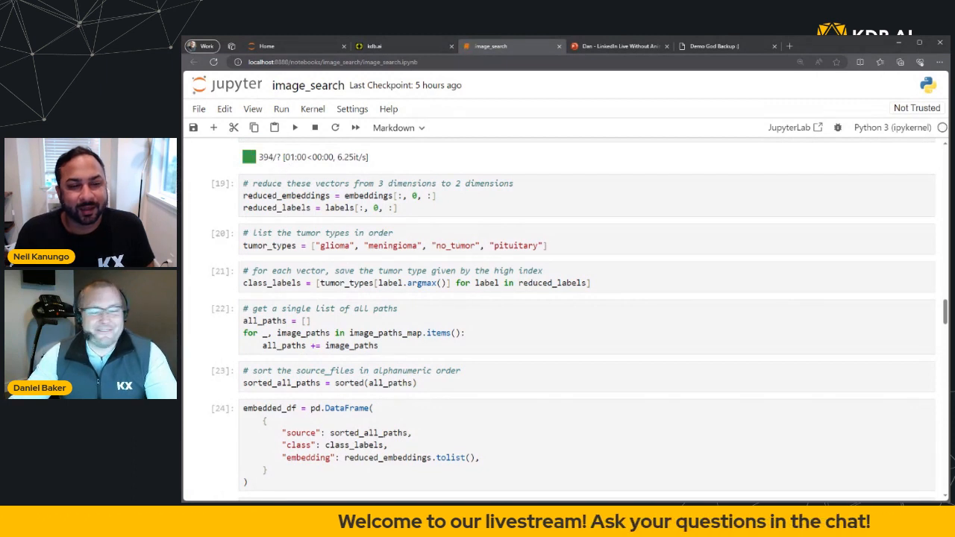
scroll(522, 298, "down", 8)
scroll(522, 299, "down", 4)
scroll(522, 298, "down", 2)
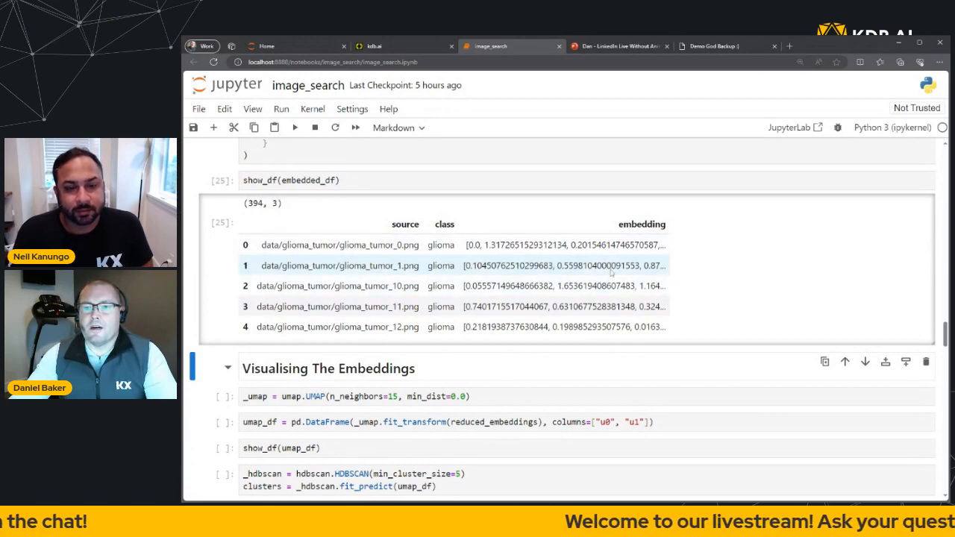
scroll(587, 258, "down", 1)
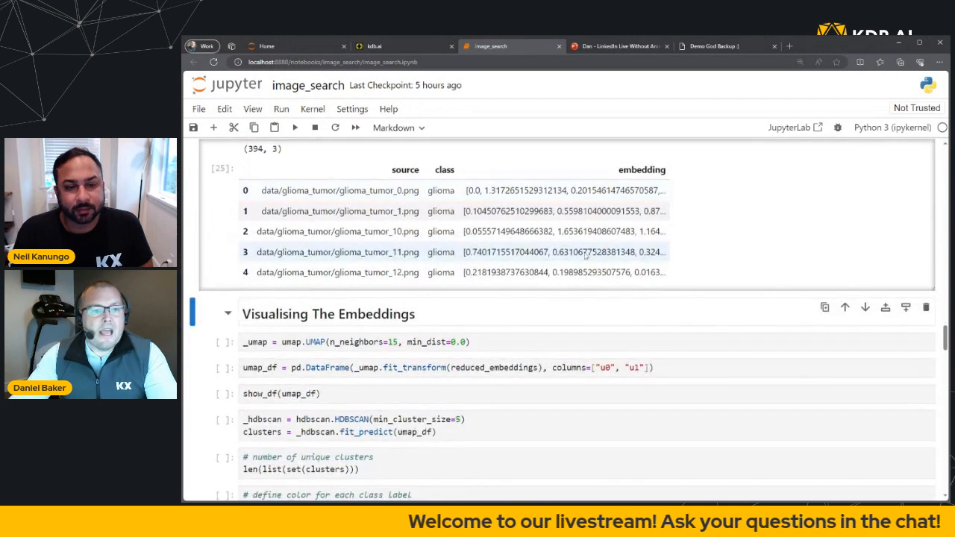
scroll(586, 257, "down", 1)
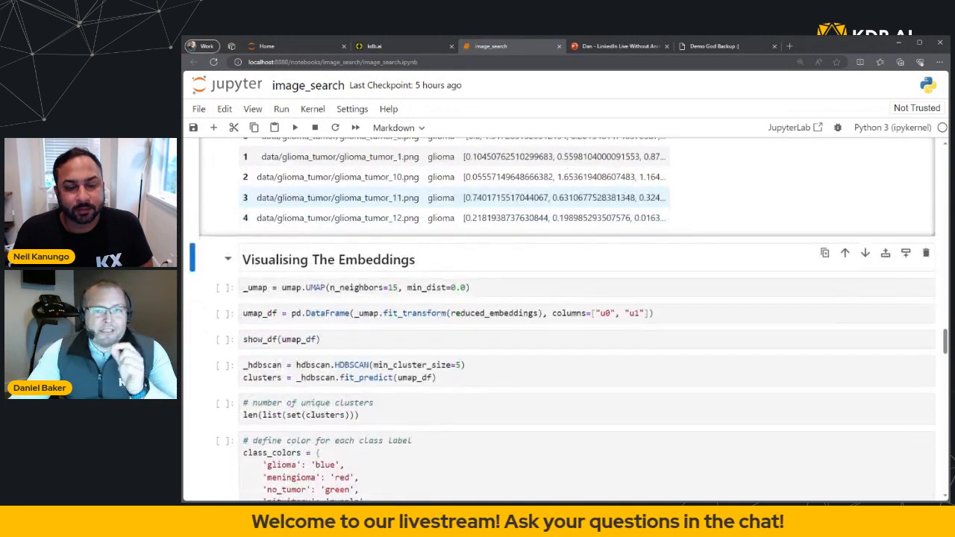
scroll(586, 258, "down", 1)
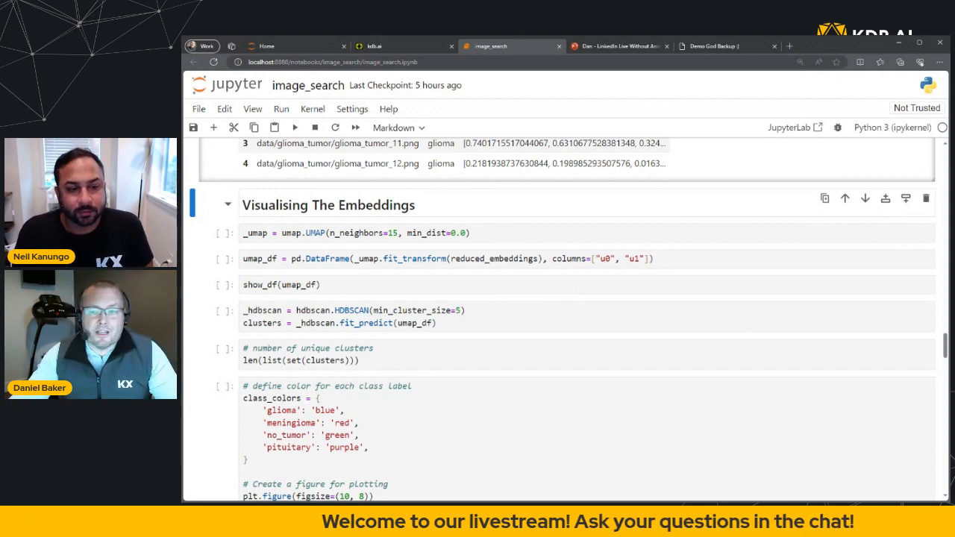
Step: Run the UMAP, HDBSCAN clustering and scatter-plot cells for the 394 scan embeddings
left_click(522, 233)
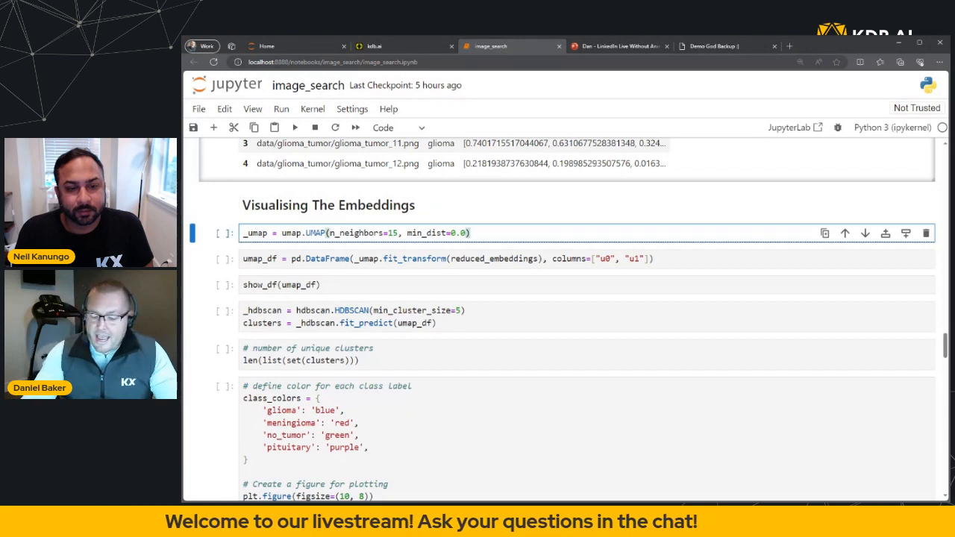
key("shift+Return")
key("shift+Return")
key("shift+Return")
key("shift+Return")
key("shift+Return")
key("shift+Return")
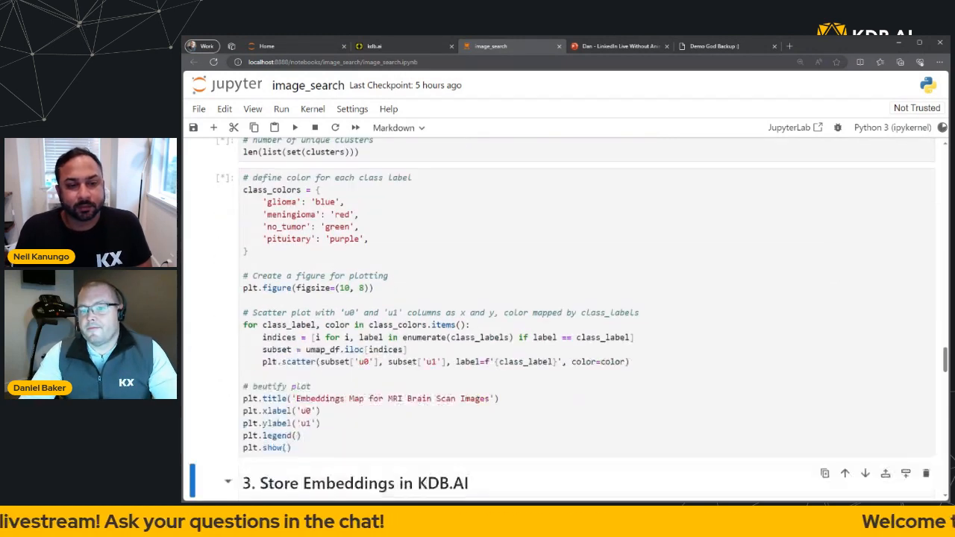
scroll(559, 314, "down", 2)
scroll(560, 313, "up", 4)
scroll(559, 313, "up", 4)
scroll(559, 313, "up", 2)
scroll(559, 313, "up", 1)
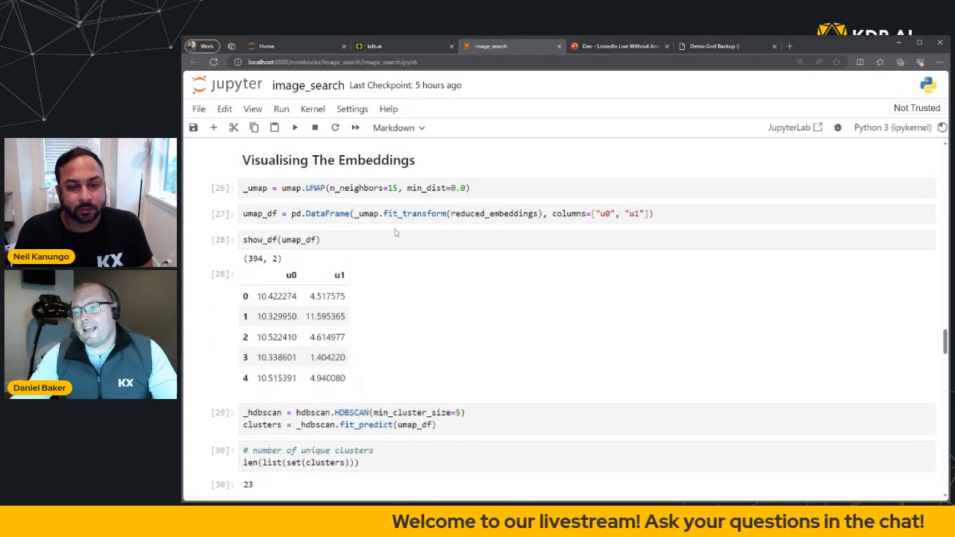
scroll(392, 224, "down", 1)
scroll(391, 224, "down", 2)
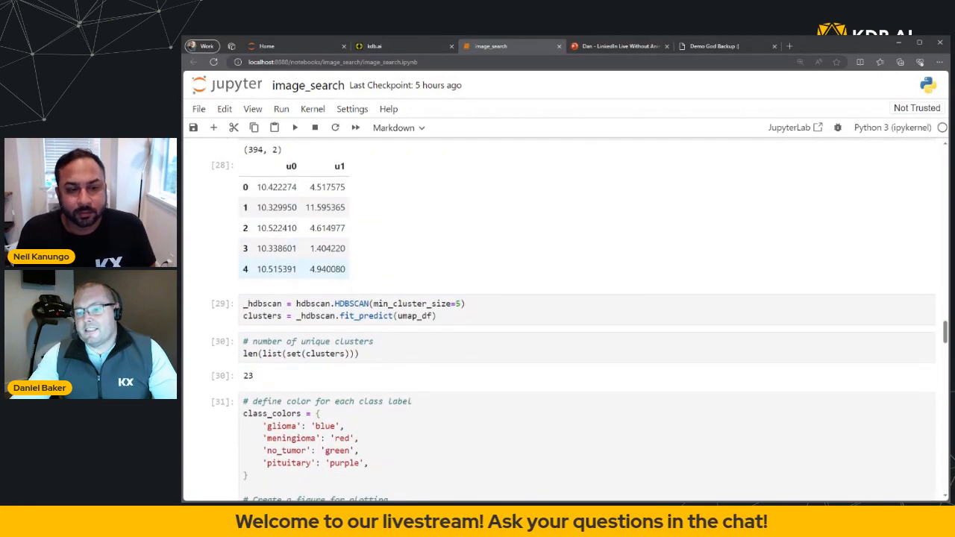
scroll(391, 224, "down", 3)
scroll(392, 224, "down", 5)
scroll(391, 223, "down", 3)
scroll(391, 223, "down", 3)
scroll(392, 224, "down", 1)
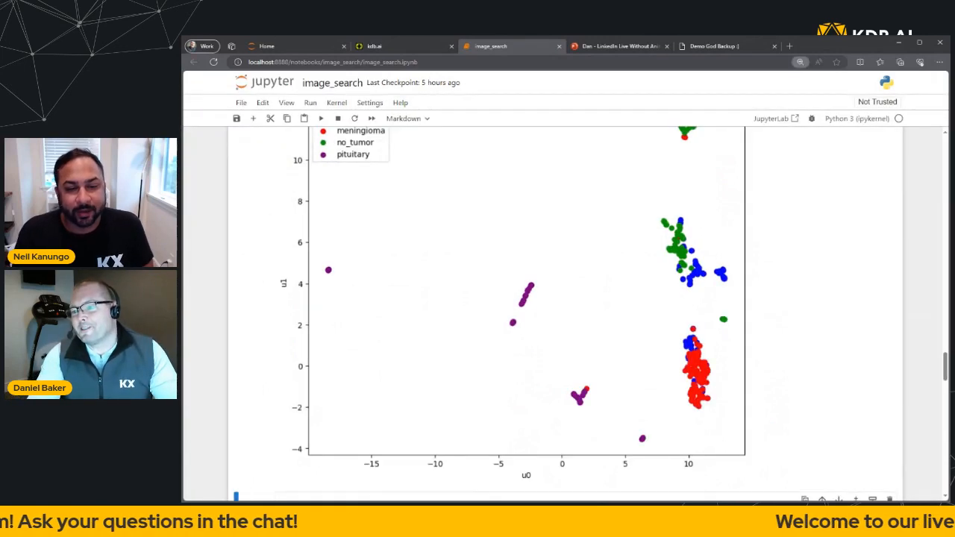
key("ctrl+minus")
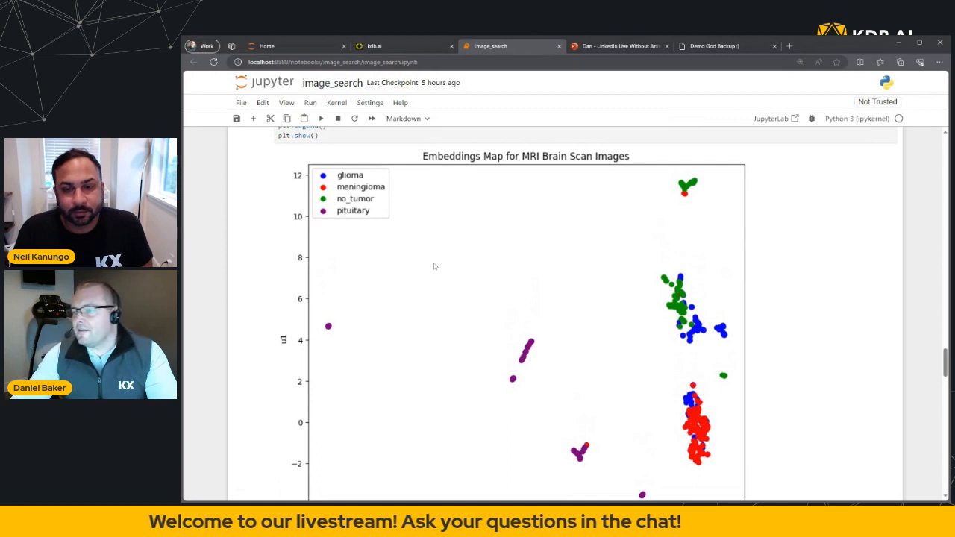
scroll(546, 242, "down", 1)
scroll(547, 243, "up", 1)
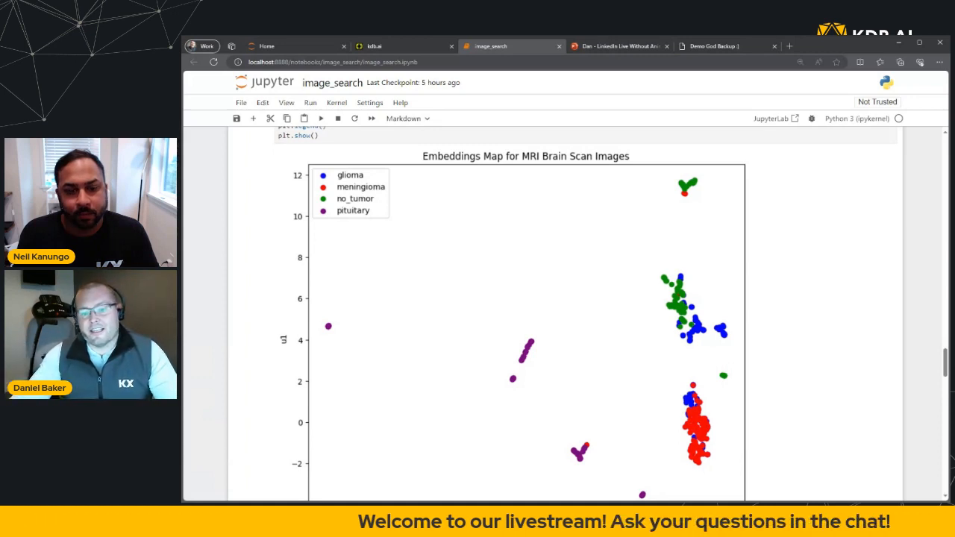
scroll(478, 299, "down", 8)
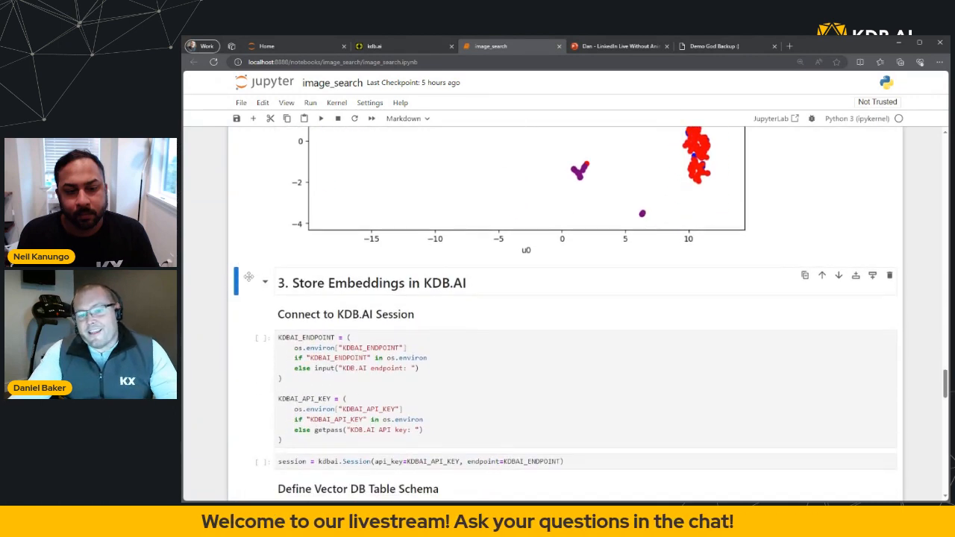
scroll(248, 278, "down", 5)
scroll(250, 280, "down", 2)
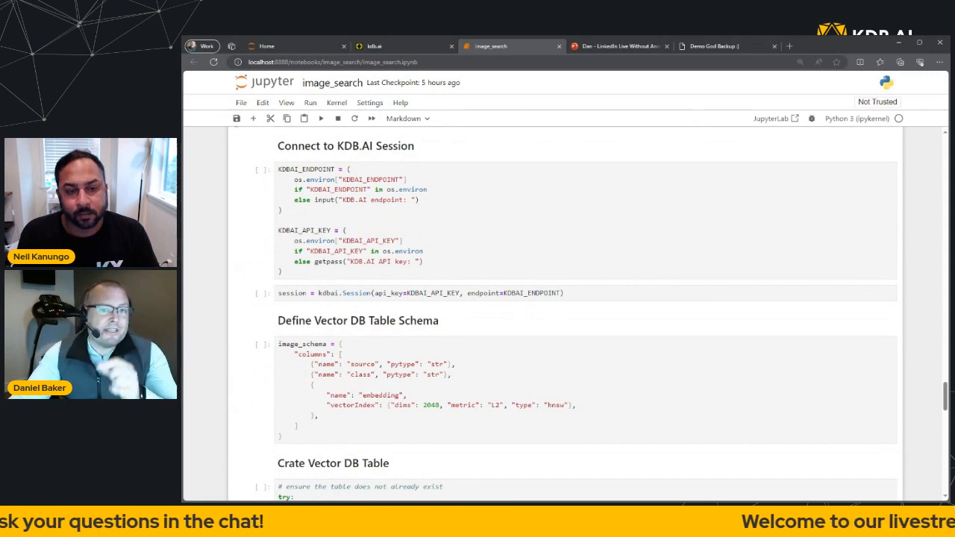
Step: Run the KDBAI_ENDPOINT/API-key cell and the kdbai.Session cell to connect to KDB.AI
left_click(344, 229)
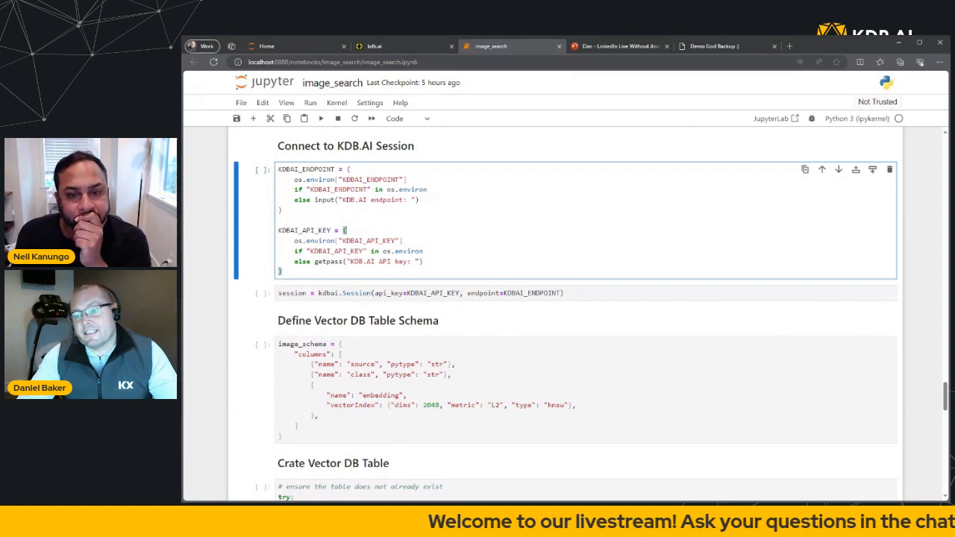
key("shift+Return")
key("shift+Return")
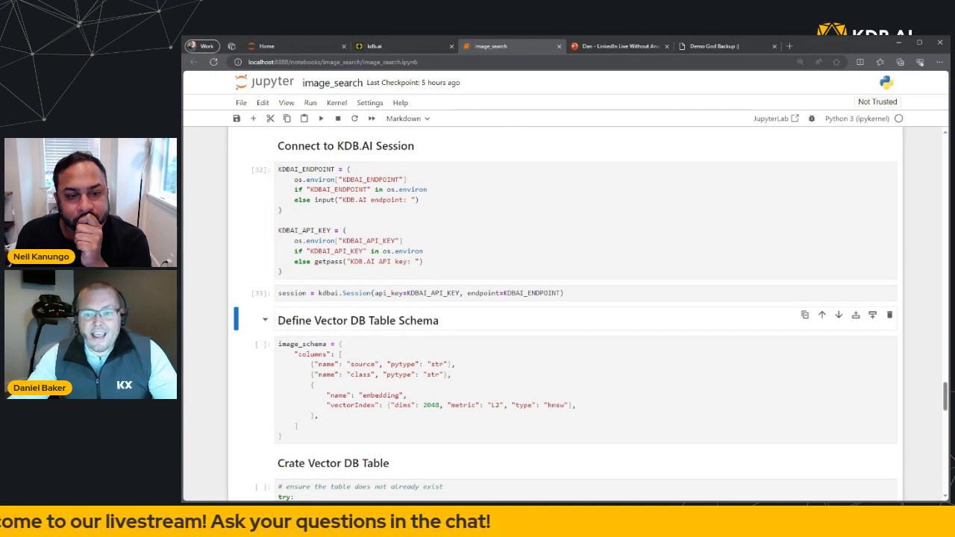
scroll(567, 314, "down", 2)
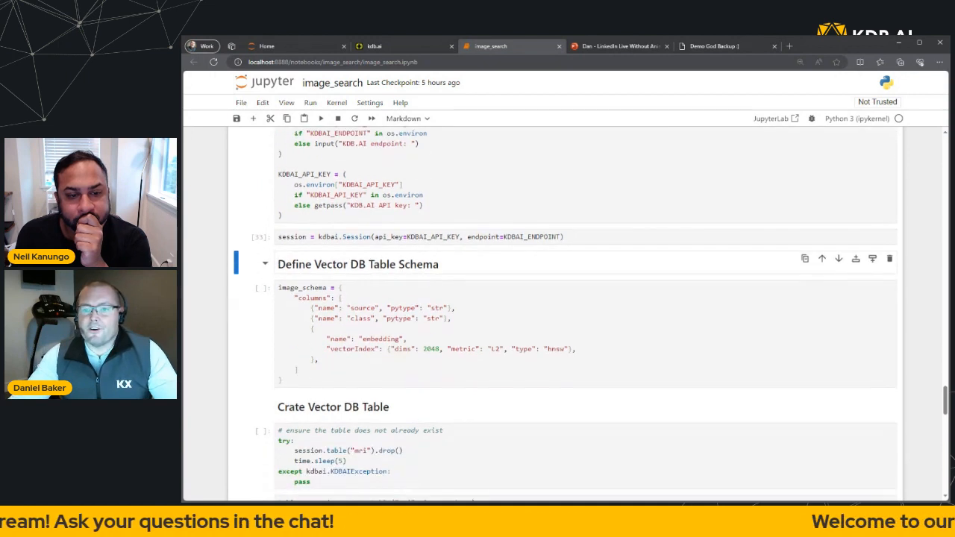
scroll(567, 313, "down", 2)
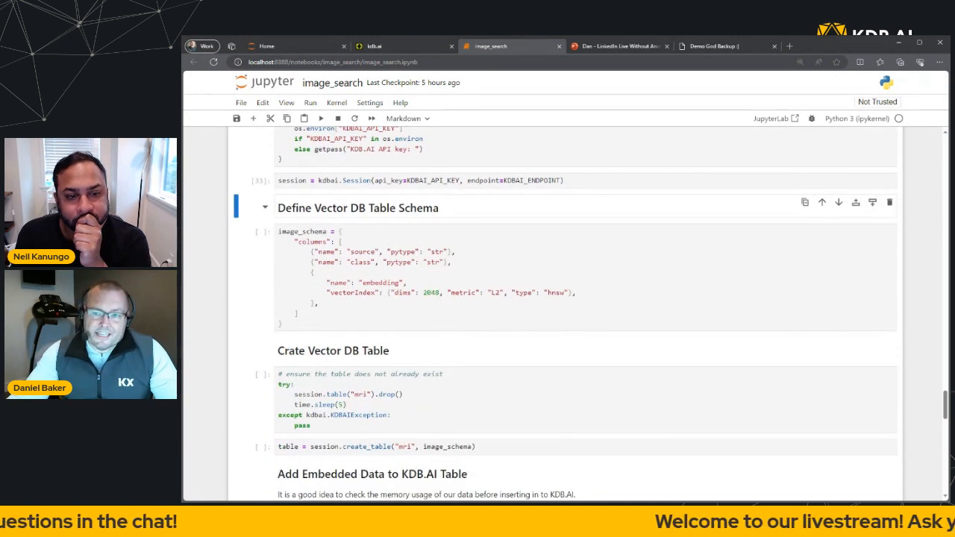
scroll(567, 313, "down", 1)
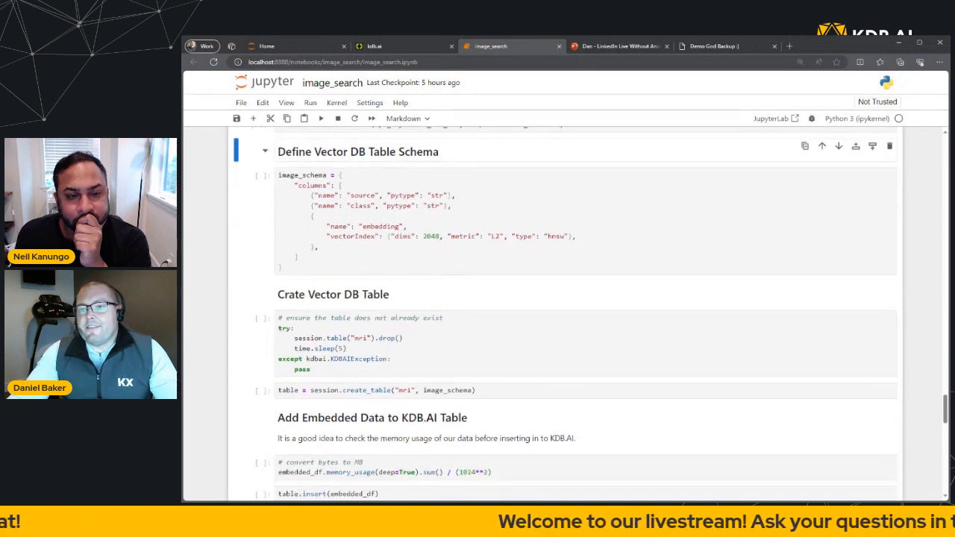
Step: Run the image_schema cell defining source, class and 2048-dimension embedding columns
left_click(407, 226)
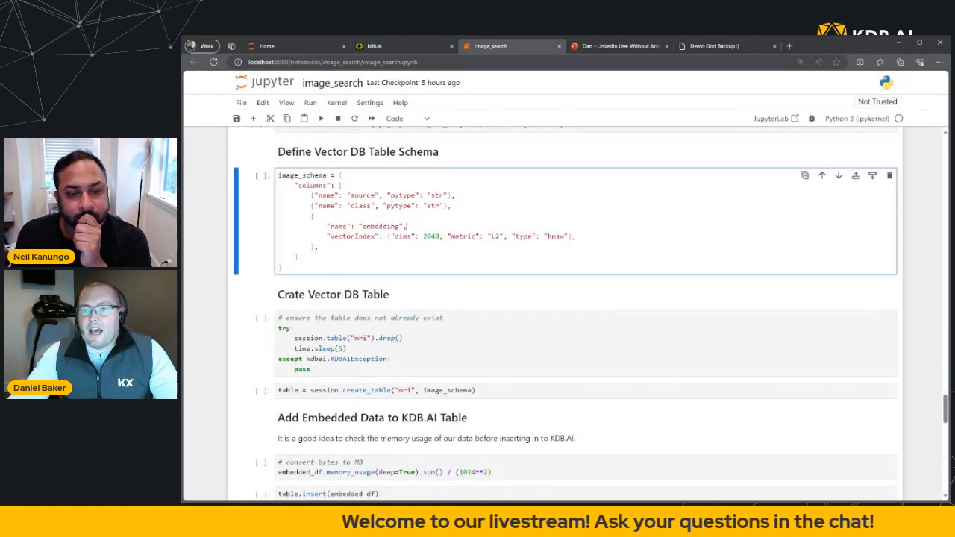
key("shift+Return")
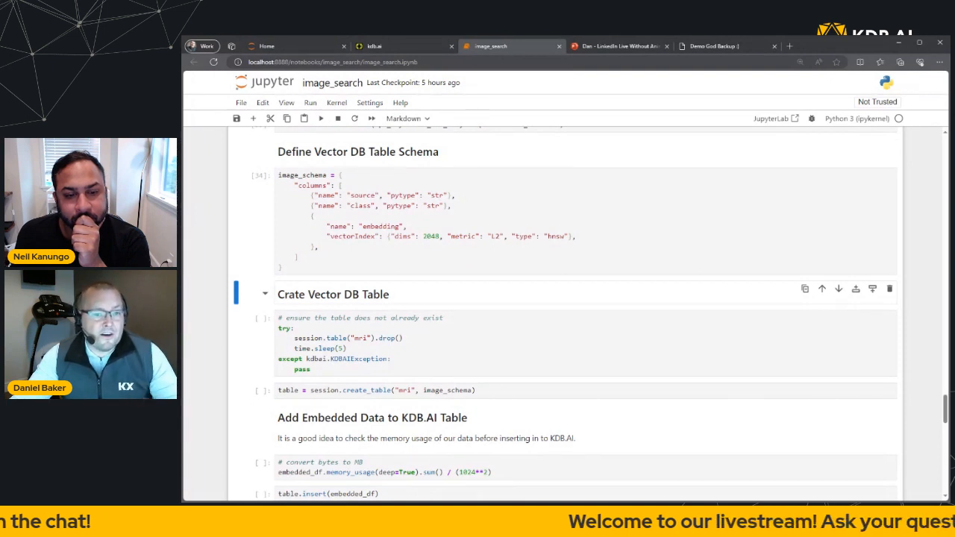
Step: Advance the deck through the vector-similarity and nearest-neighbour graph slides to the Learning Hub slide
left_click(608, 49)
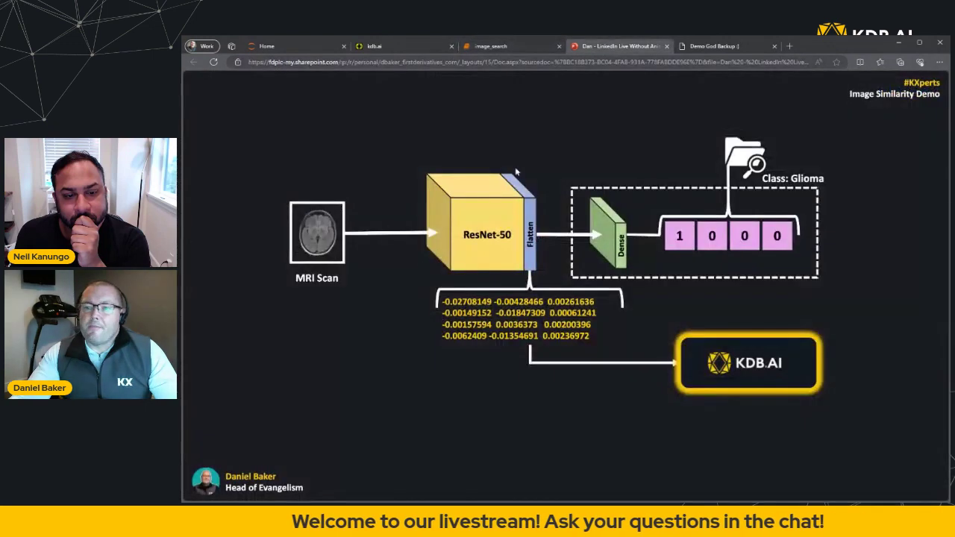
left_click(415, 264)
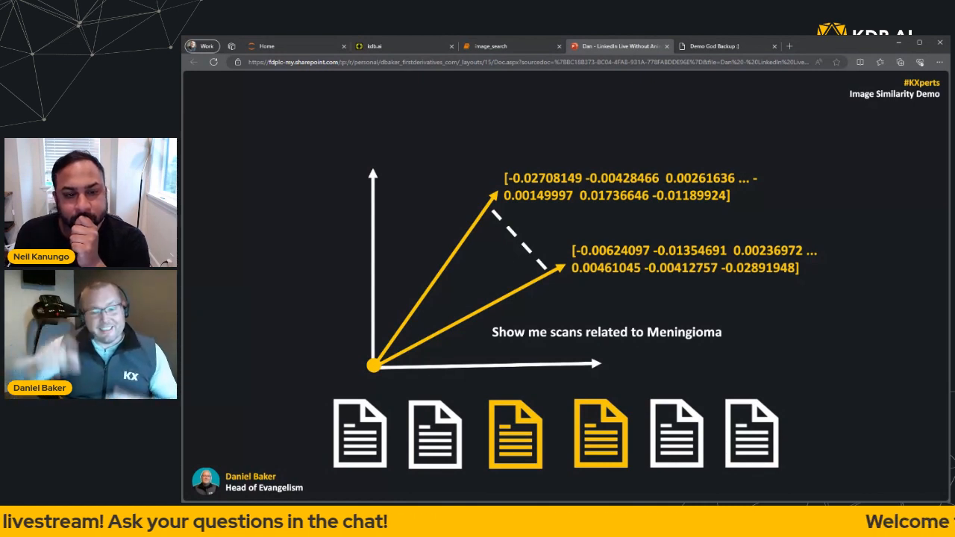
key("Right")
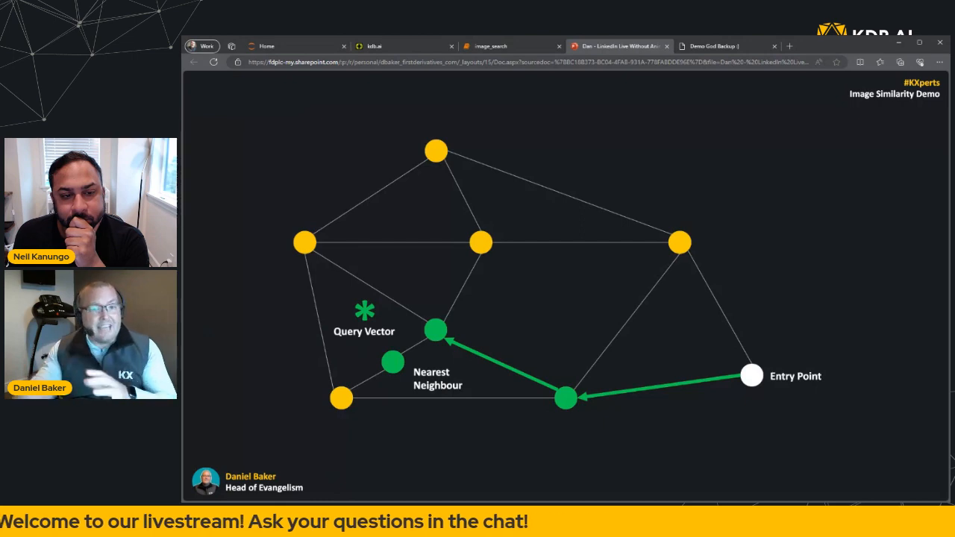
left_click(256, 232)
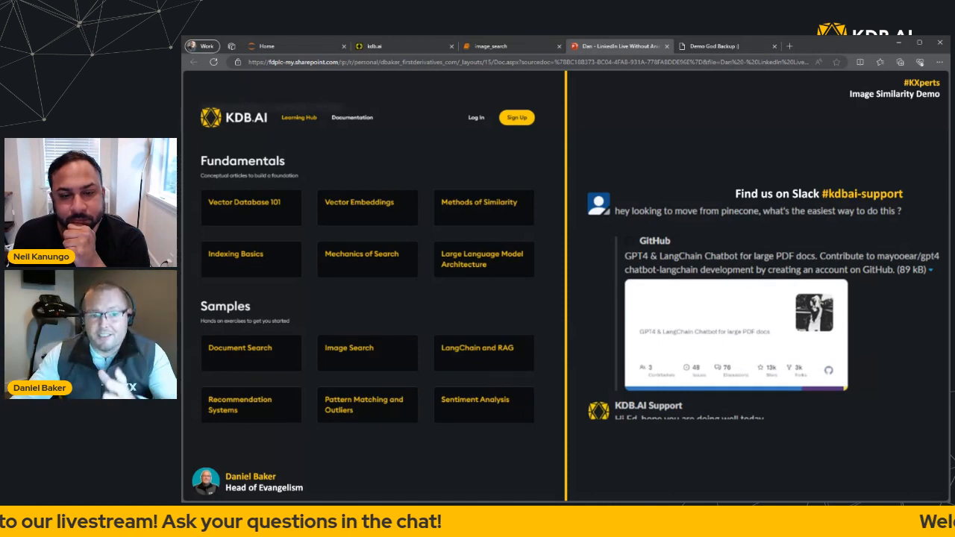
Step: Back in the notebook, drop any existing mri table and create a new mri table with image_schema
left_click(490, 46)
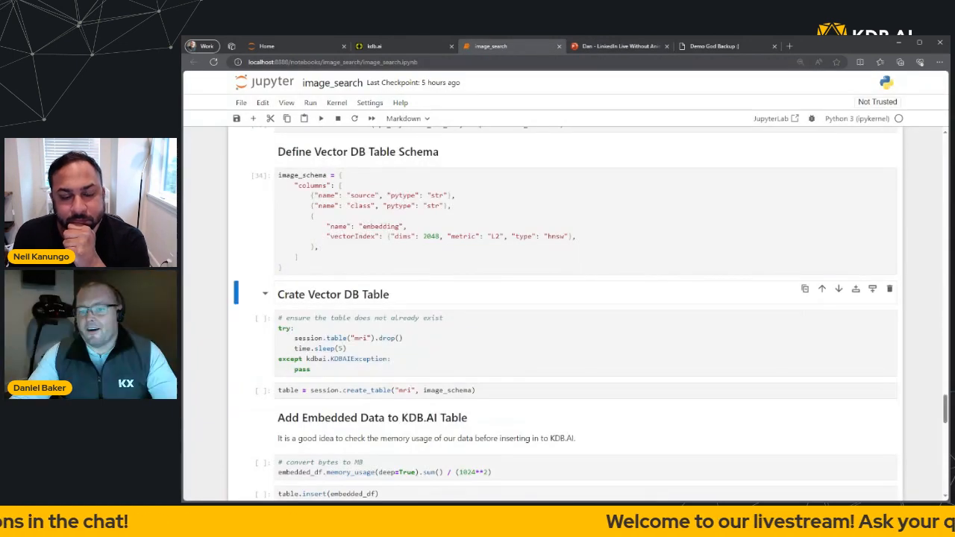
scroll(417, 299, "down", 2)
scroll(417, 298, "down", 2)
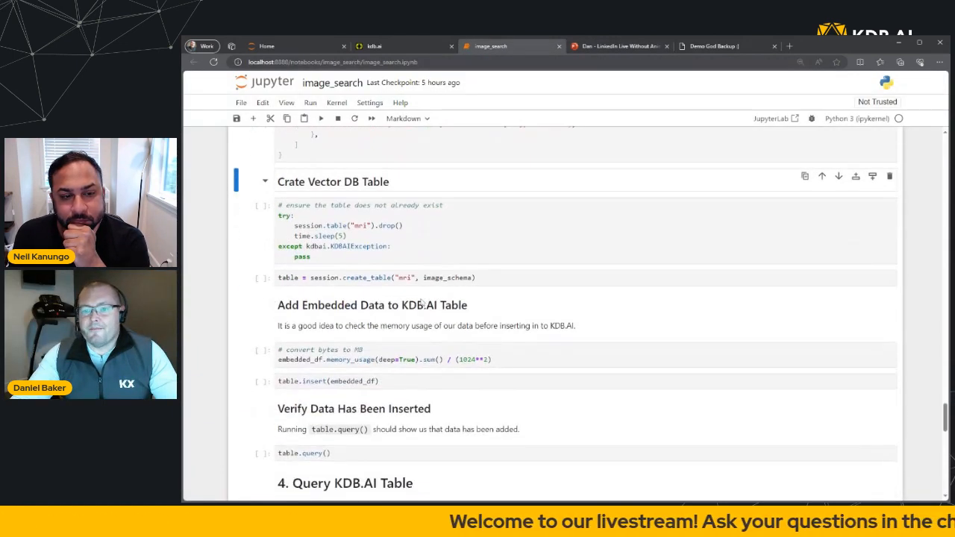
left_click(391, 246)
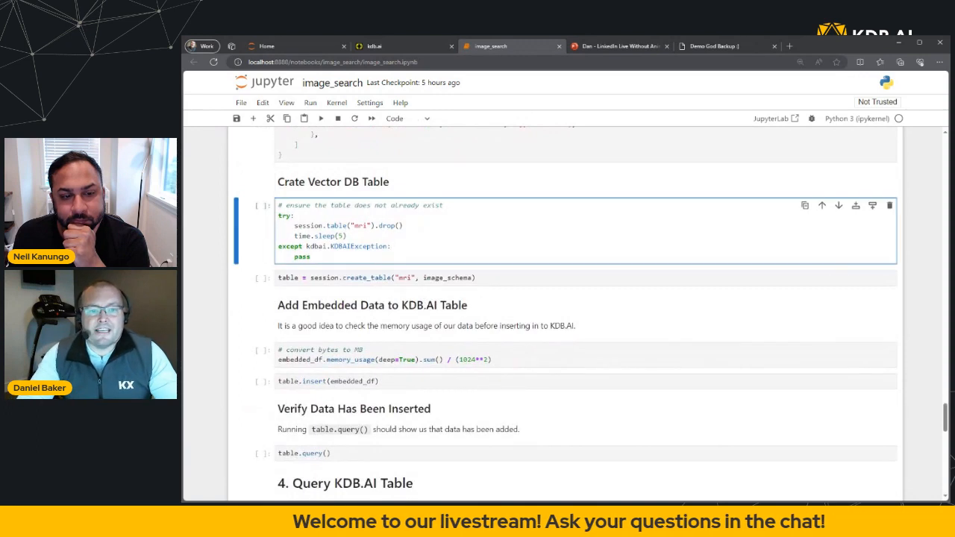
key("shift+Return")
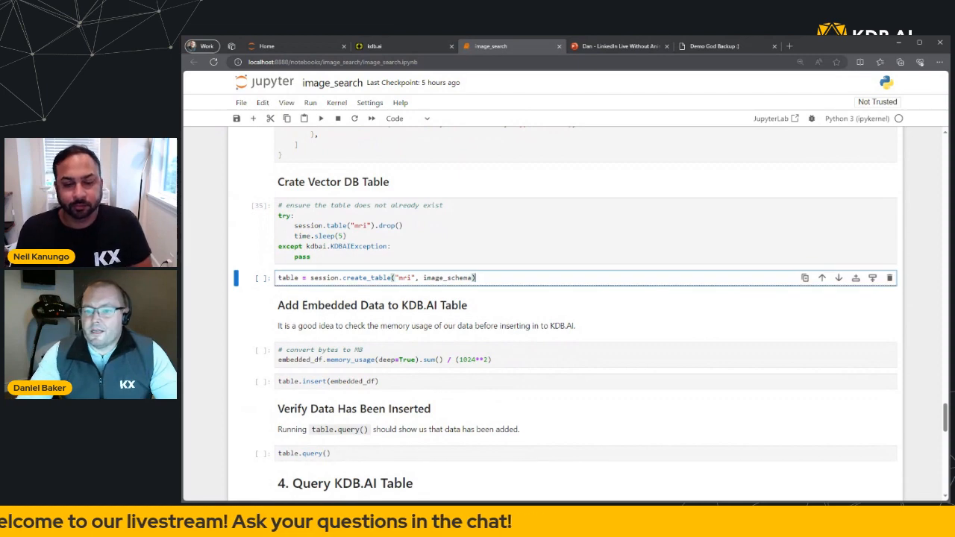
key("shift+Return")
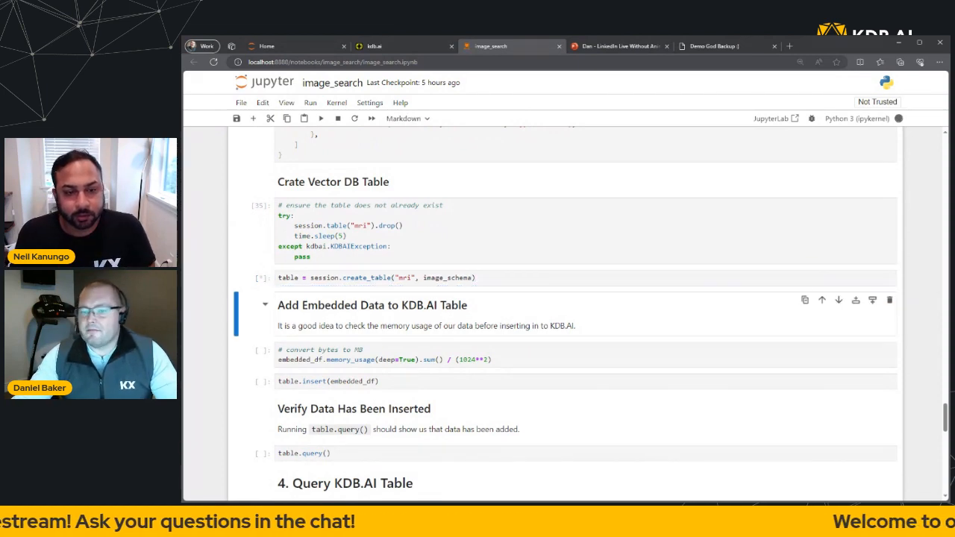
scroll(498, 280, "down", 3)
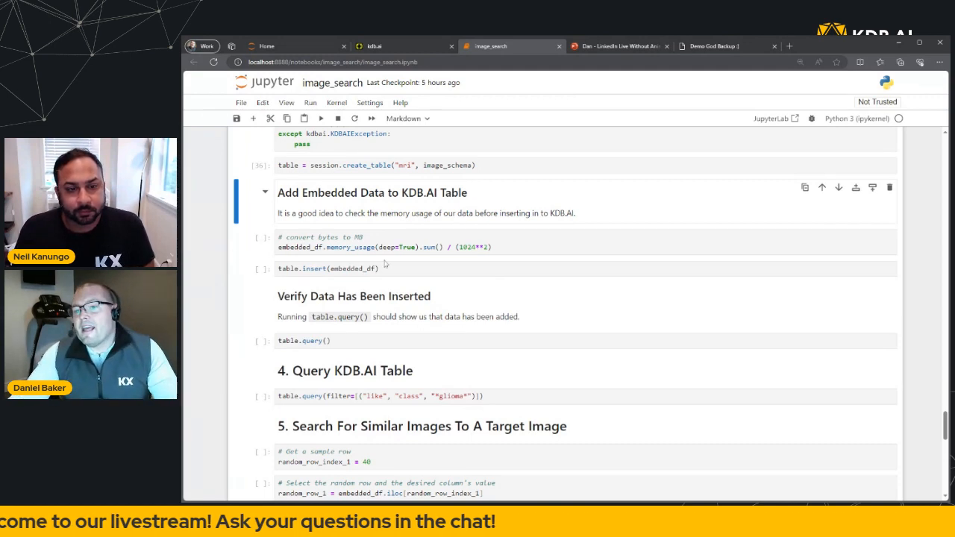
Step: Check embedded_df memory usage (~6.23 MB) and insert it into the mri table, returning True
left_click(419, 247)
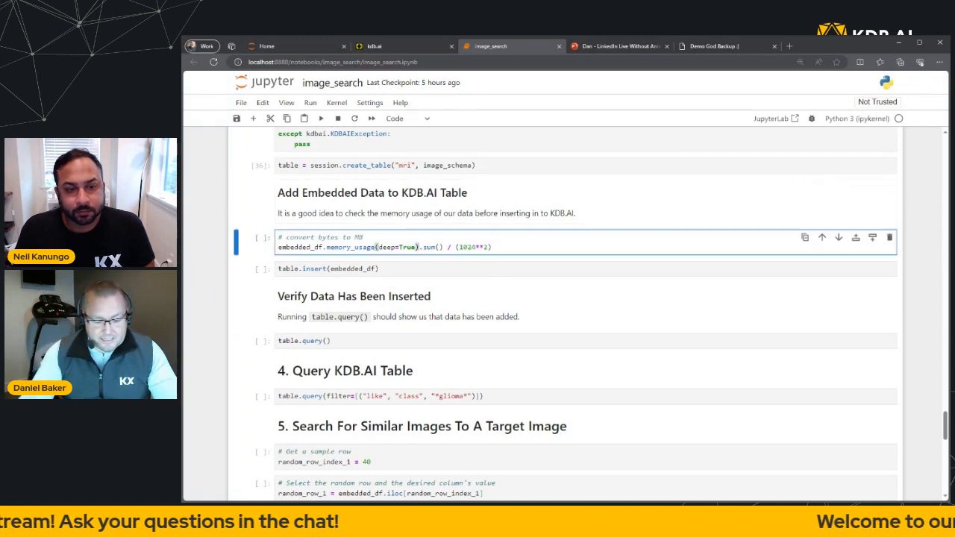
key("shift+Return")
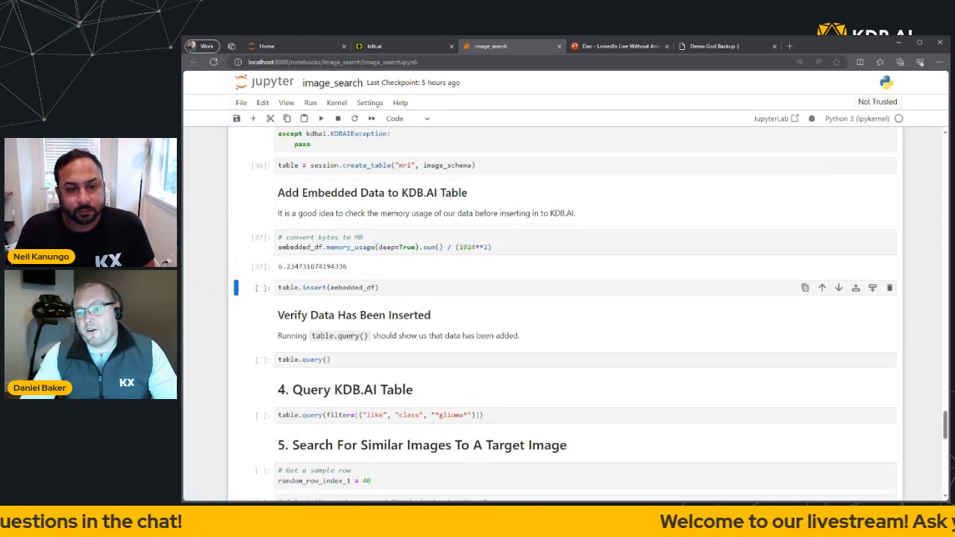
left_click(402, 287)
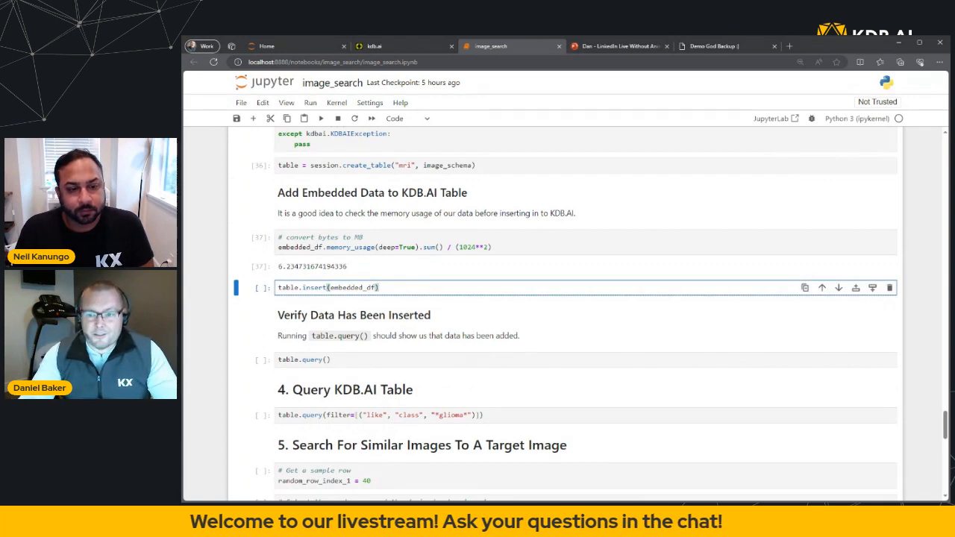
key("shift+Return")
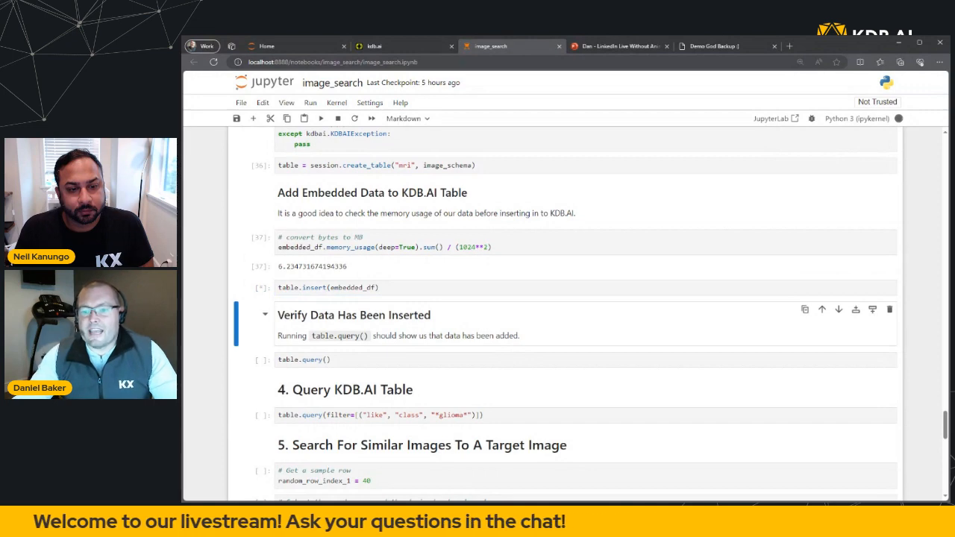
scroll(565, 312, "down", 2)
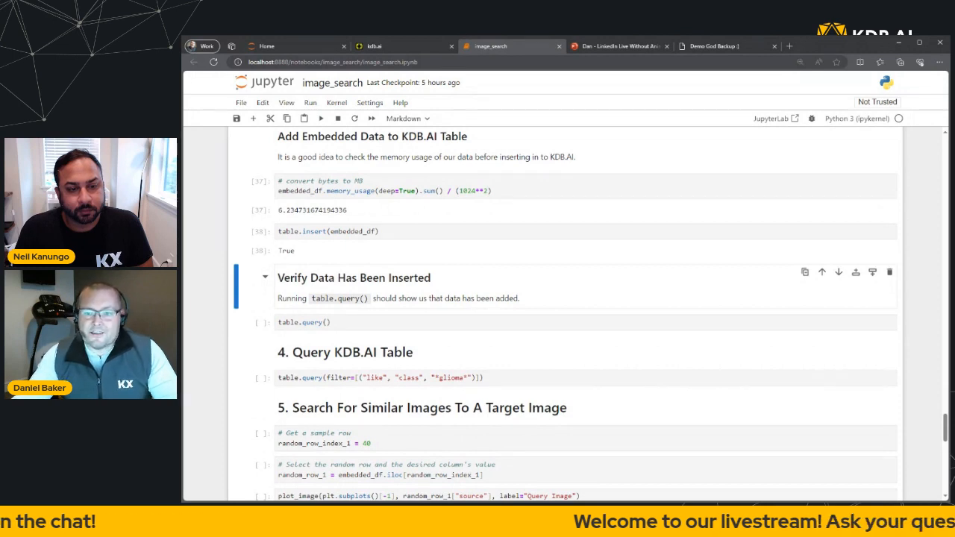
Step: Run table.query() to verify the 394 stored rows with source, class and embedding columns
left_click(354, 321)
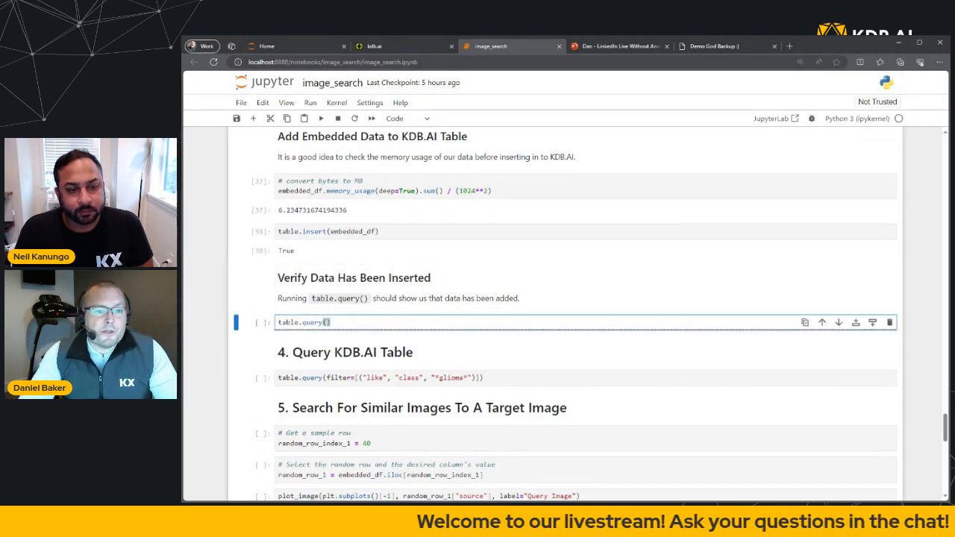
key("shift+Return")
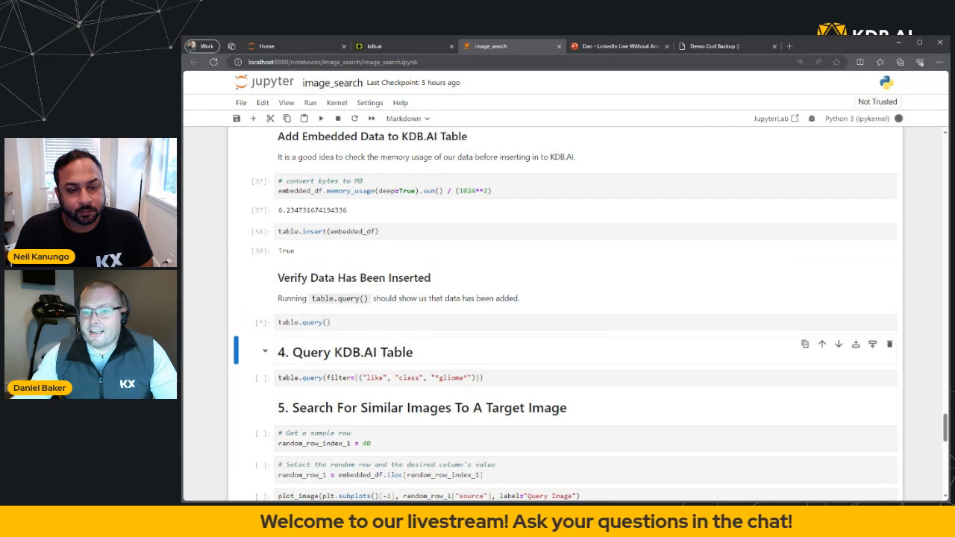
scroll(566, 313, "down", 3)
scroll(567, 313, "up", 5)
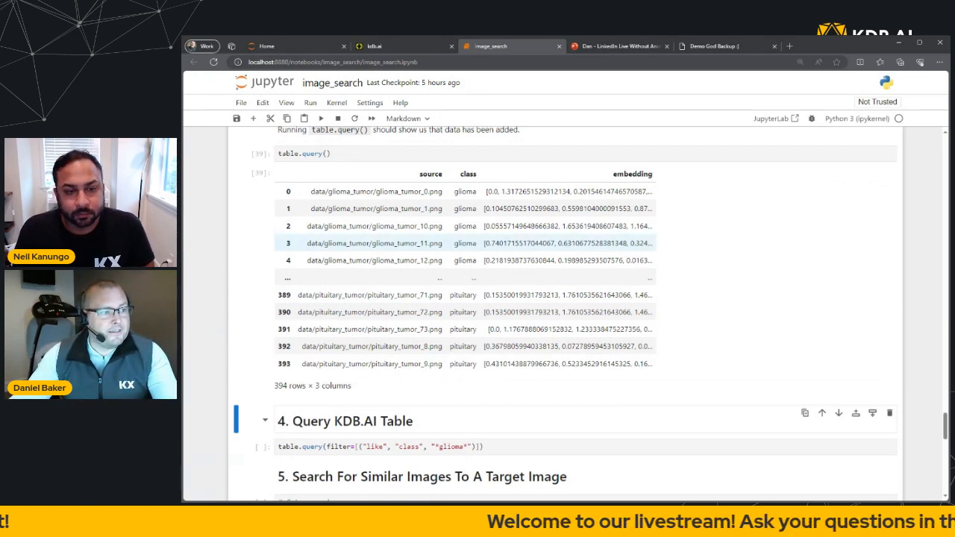
scroll(353, 290, "down", 3)
scroll(352, 290, "down", 2)
scroll(353, 290, "down", 2)
scroll(353, 289, "down", 1)
scroll(352, 290, "down", 1)
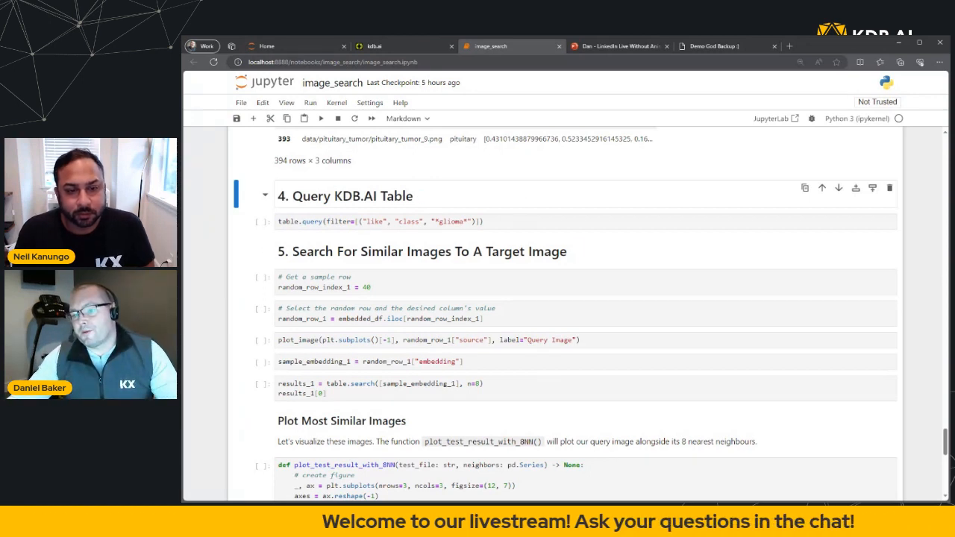
Step: Run the filtered table.query returning the 100 glioma rows
left_click(492, 220)
key("shift+Return")
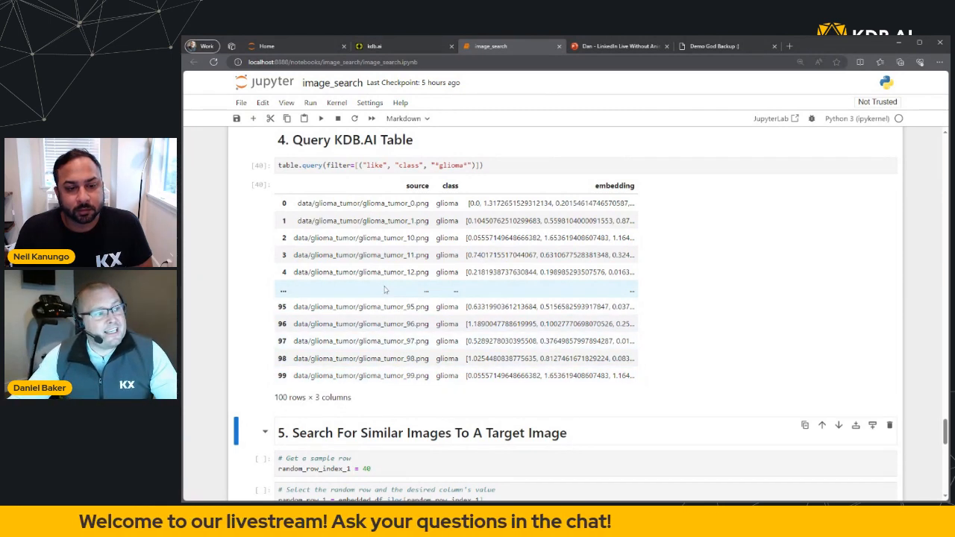
scroll(384, 288, "down", 5)
scroll(384, 288, "down", 5)
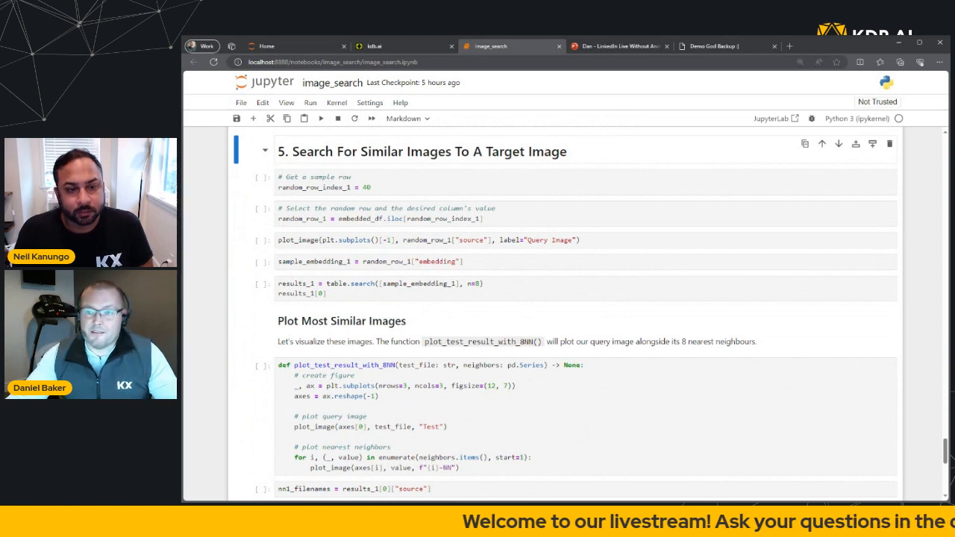
Step: Run the sample-row, plot and embedding cells so glioma_tumor_45.png is plotted and searched for its 8 nearest scans
key("Down")
key("Return")
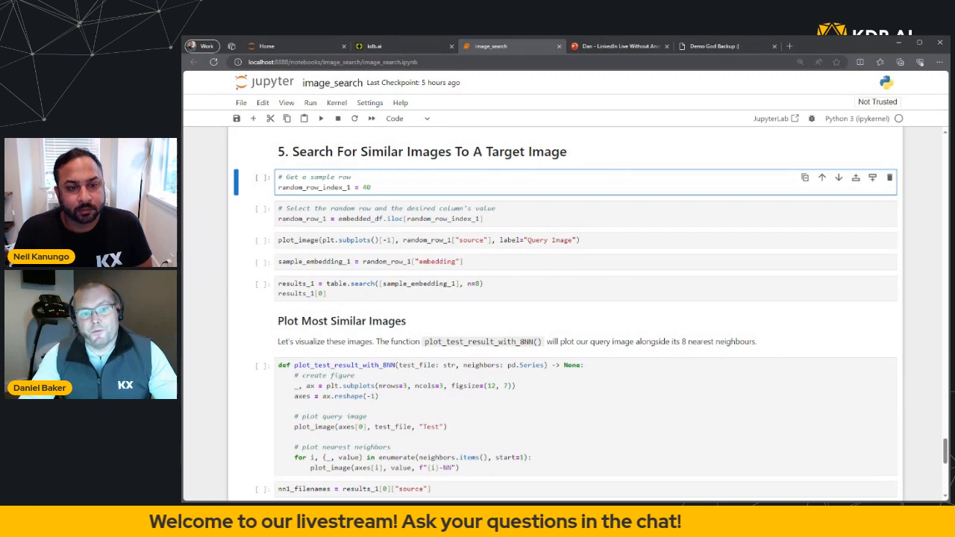
key("shift+Return")
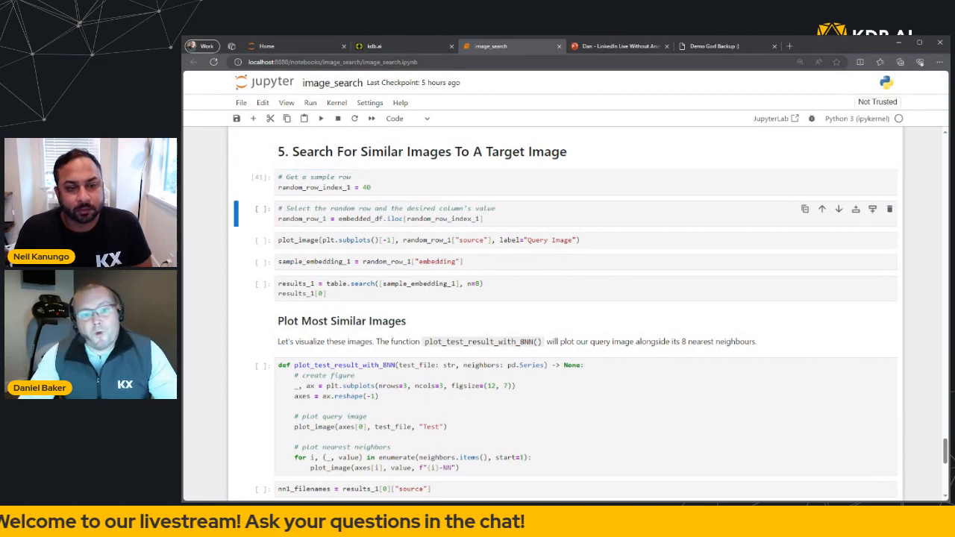
key("shift+Return")
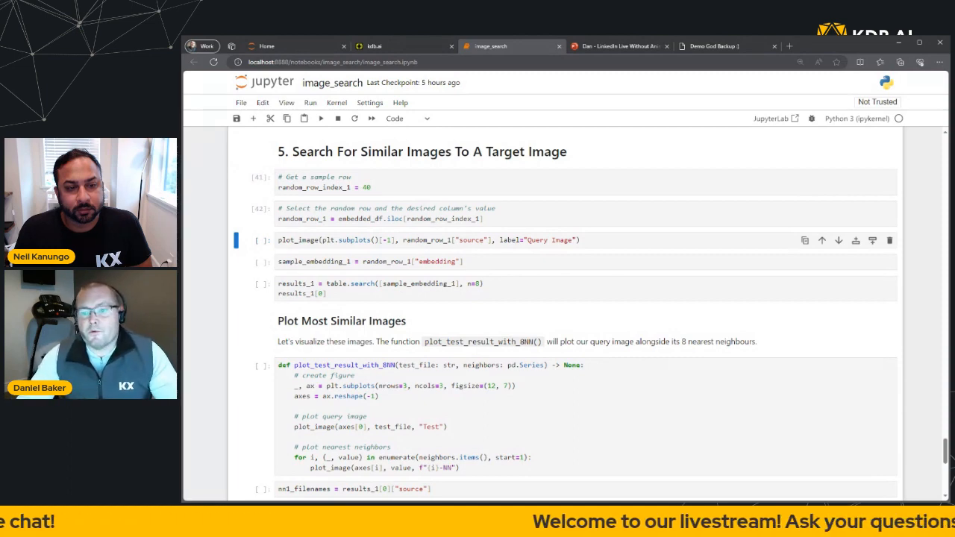
key("shift+Return")
key("shift+Return")
key("shift+Return")
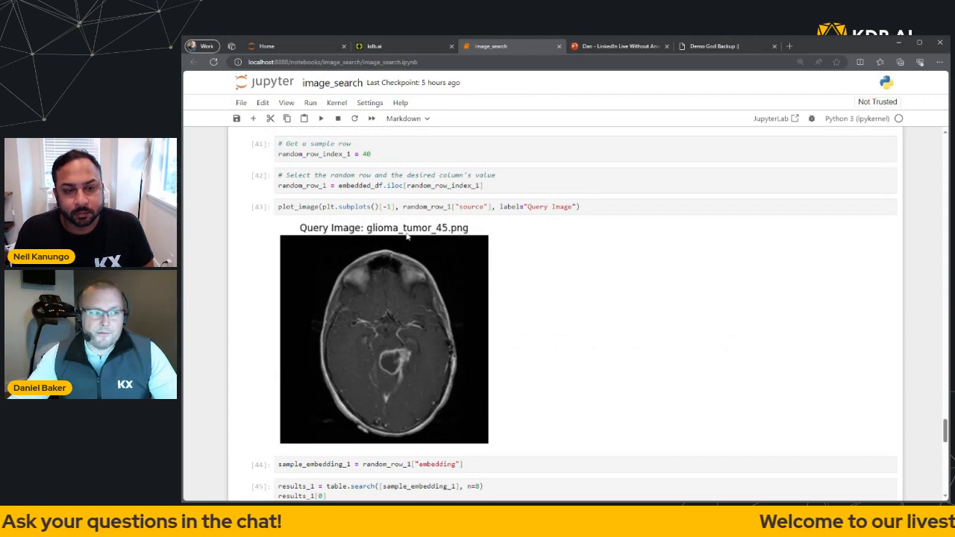
scroll(407, 237, "down", 3)
scroll(407, 237, "down", 2)
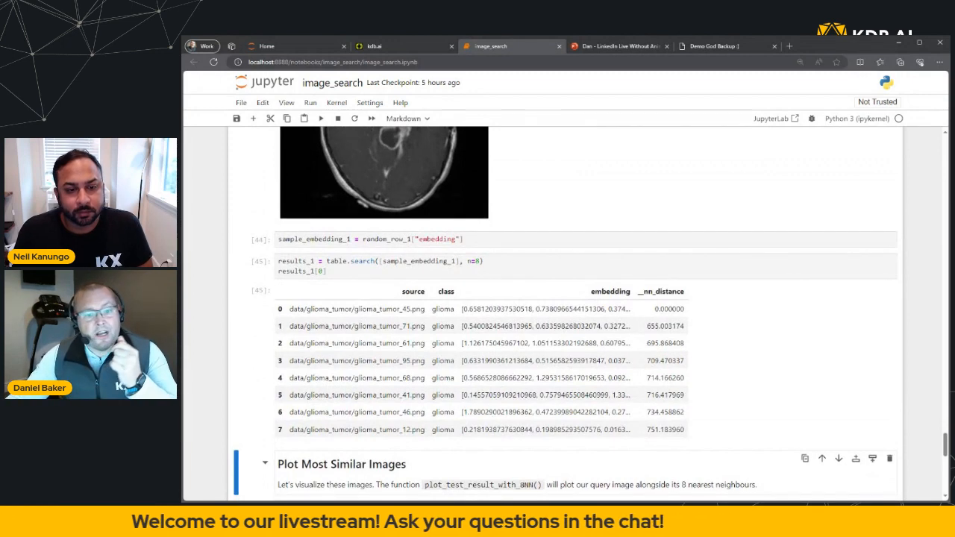
scroll(513, 298, "down", 1)
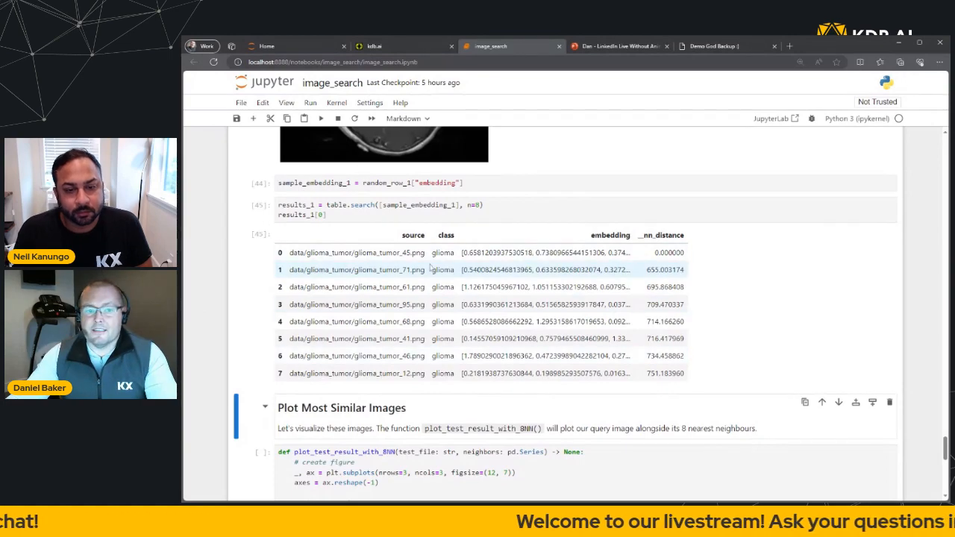
scroll(430, 266, "down", 5)
scroll(430, 265, "down", 4)
Step: Select the plot_test_result_with_8NN function cell to define the neighbour-plotting helper
left_click(367, 222)
scroll(522, 298, "up", 5)
scroll(522, 298, "up", 2)
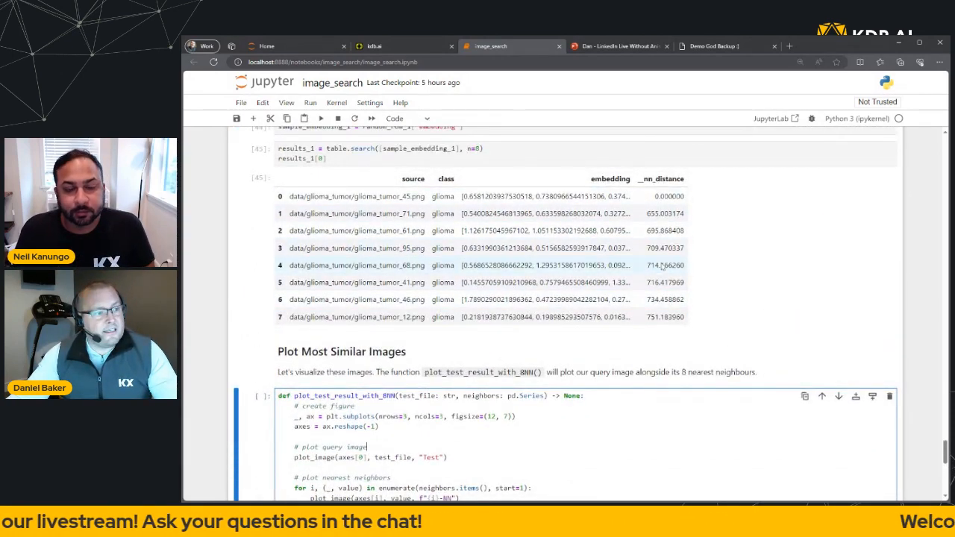
scroll(522, 298, "down", 3)
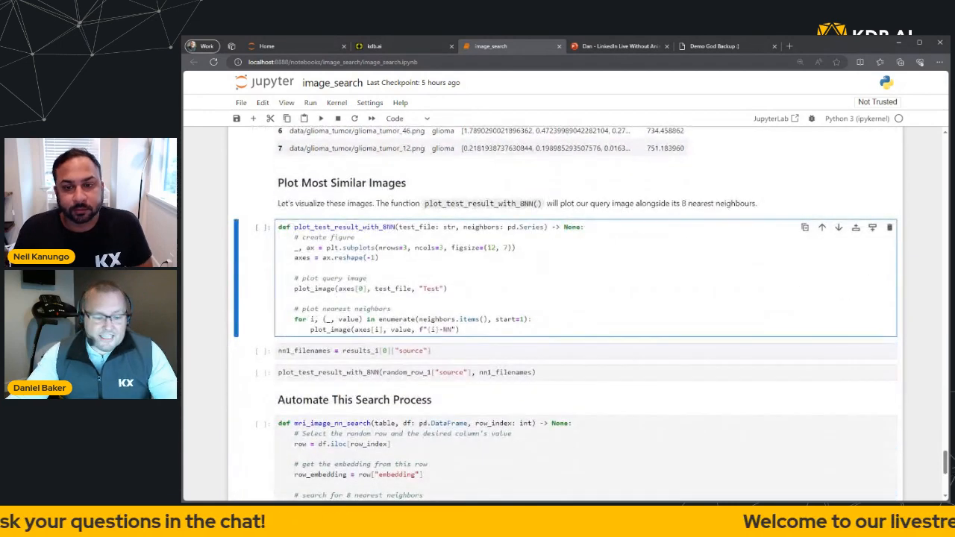
Step: Plot test scan glioma_tumor_45.png in a 3×3 grid with its 8 nearest glioma neighbours
key("shift+Return")
key("shift+Return")
key("shift+Return")
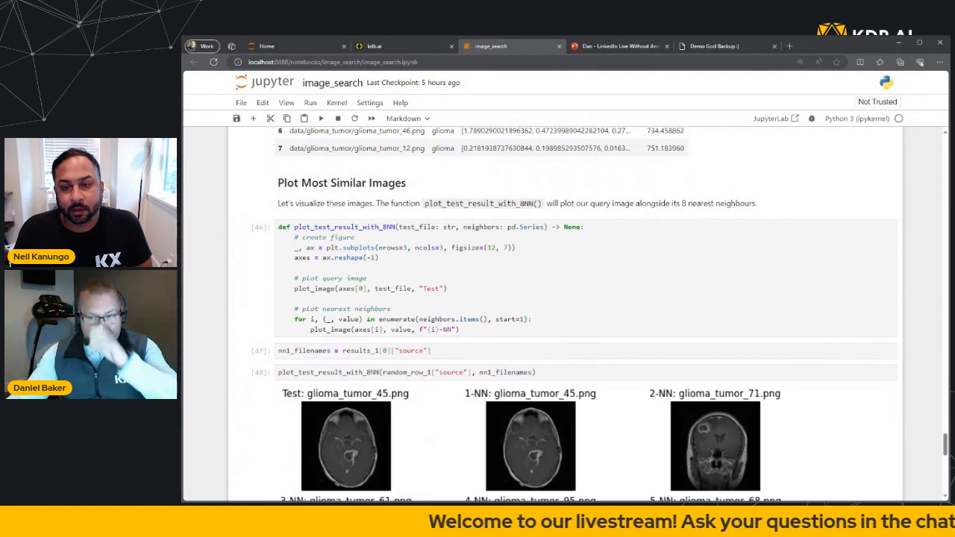
scroll(523, 298, "down", 3)
scroll(522, 299, "down", 3)
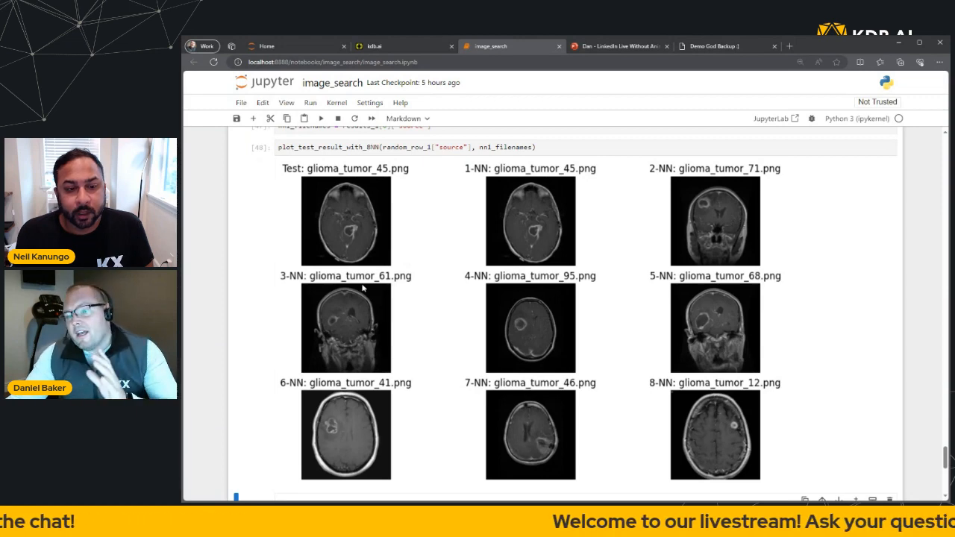
scroll(364, 287, "down", 3)
scroll(363, 287, "down", 1)
scroll(363, 288, "down", 1)
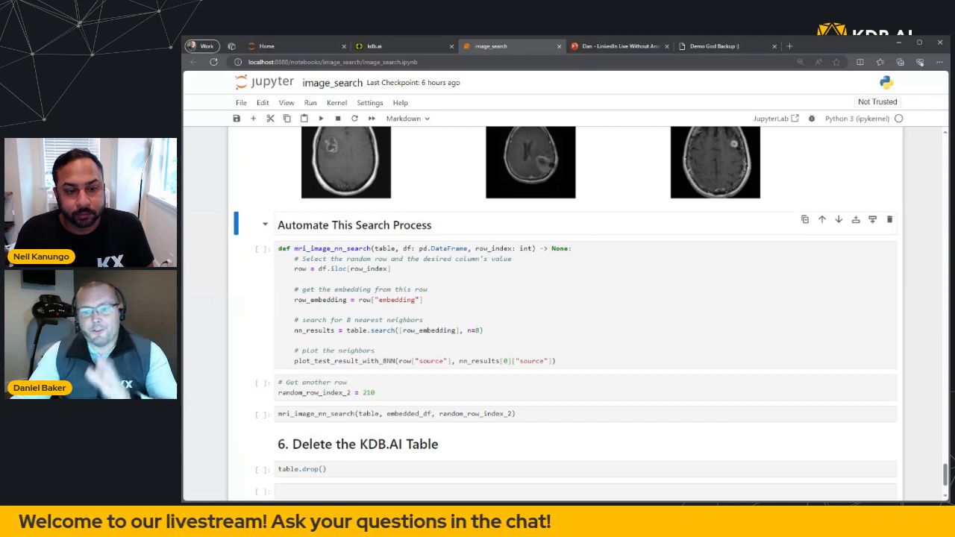
scroll(565, 313, "down", 2)
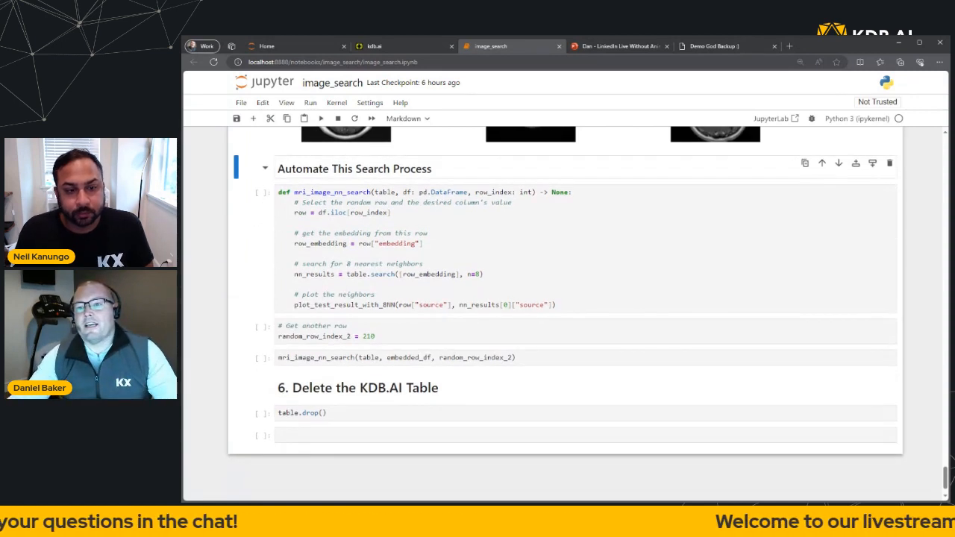
Step: Run mri_image_nn_search on row 210, plotting meningioma_tumor_95.png with its 8 nearest neighbours
left_click(433, 233)
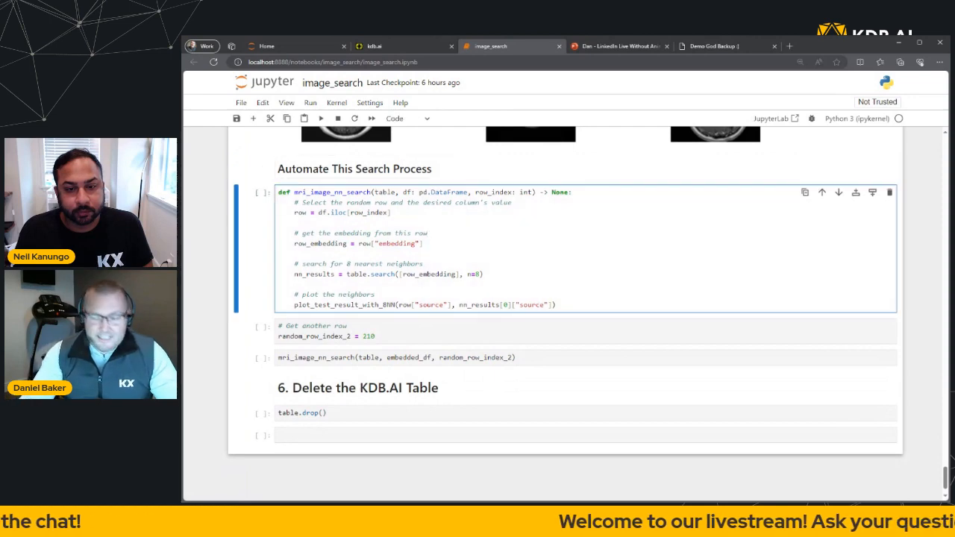
key("shift+Return")
key("shift+Return")
key("shift+Return")
scroll(567, 314, "down", 2)
scroll(567, 313, "down", 2)
scroll(567, 313, "down", 2)
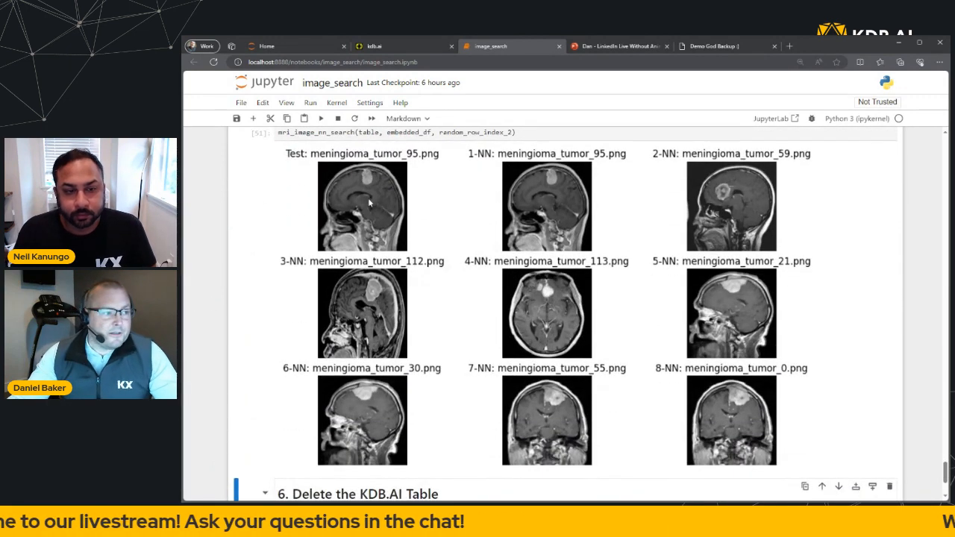
scroll(367, 197, "up", 1)
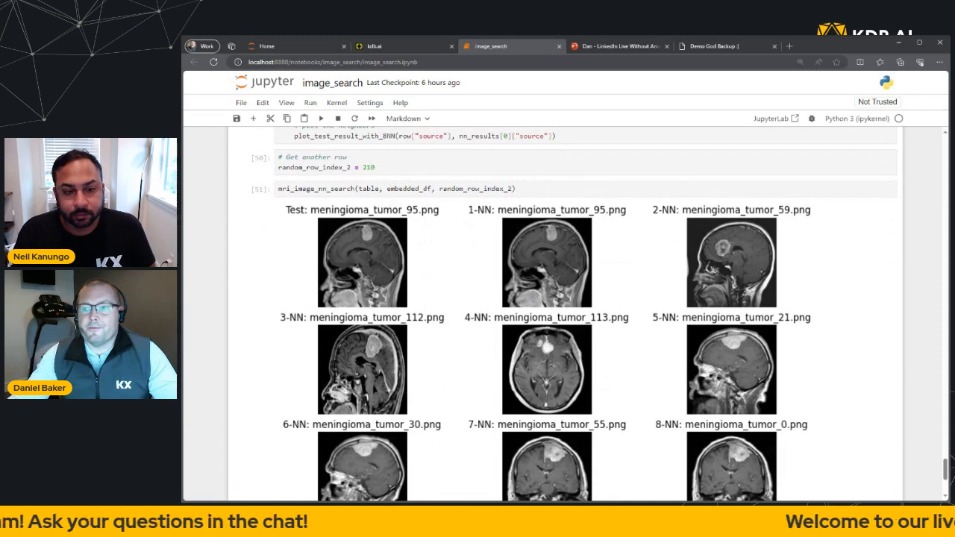
scroll(398, 200, "up", 1)
scroll(398, 200, "down", 2)
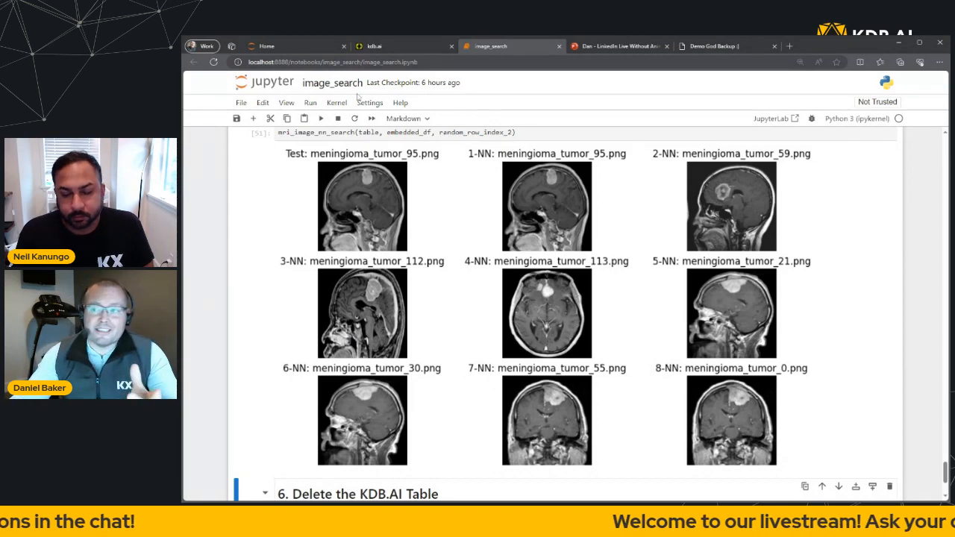
Step: Switch to the slides and advance past Resources to the Vectorize World Tour Thank You slide
left_click(616, 46)
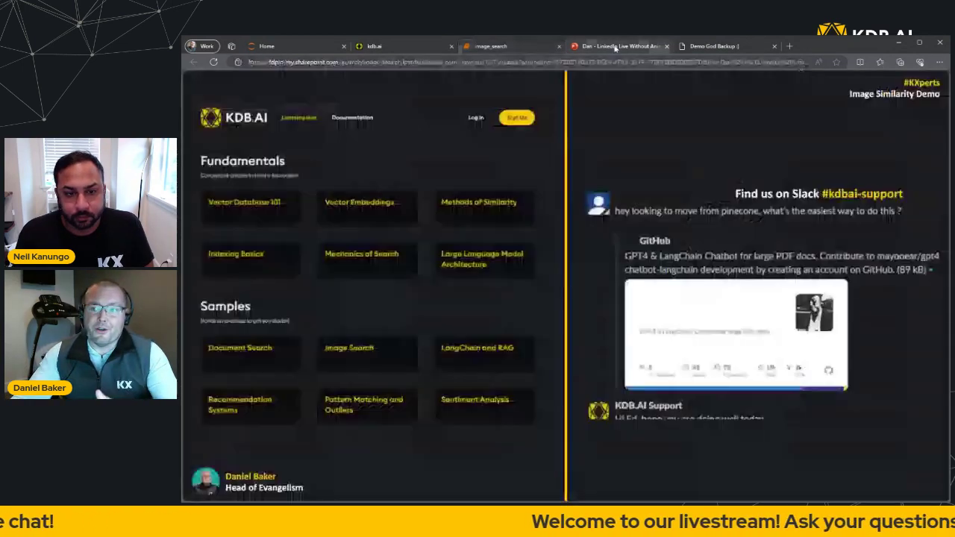
left_click(506, 255)
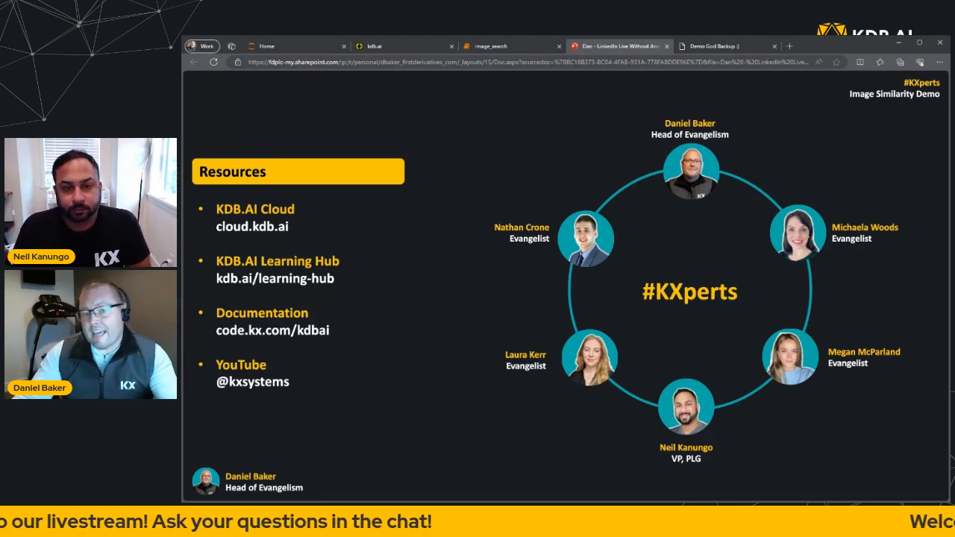
key("Right")
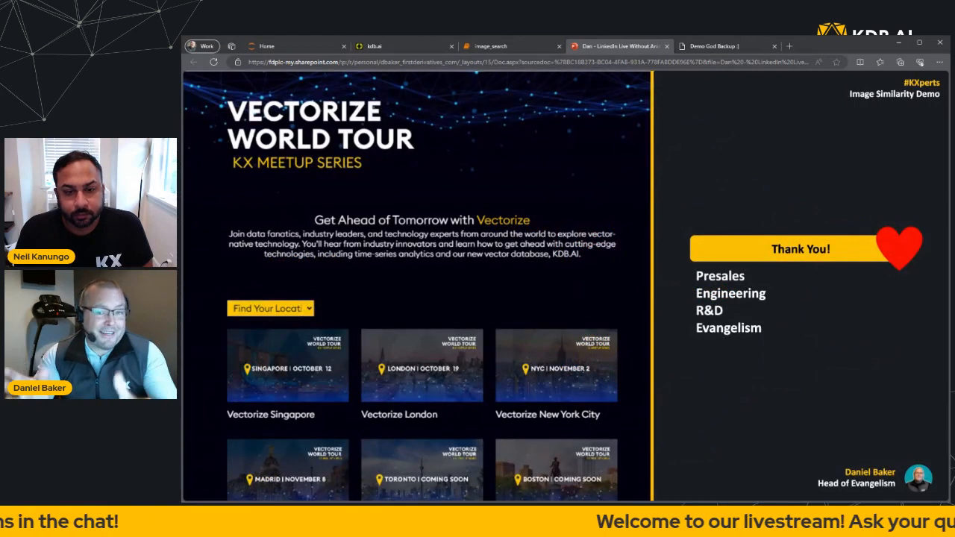